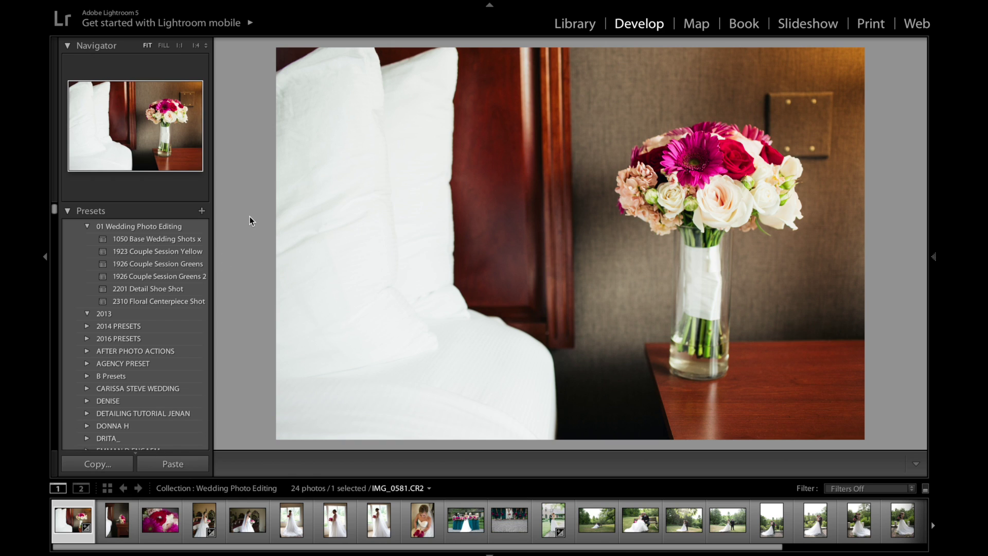
# Step: Compare the hotel-room bouquet photo with its before version, then view the bride, park bench and floral centerpiece photos in the collection
pyautogui.press('\\')
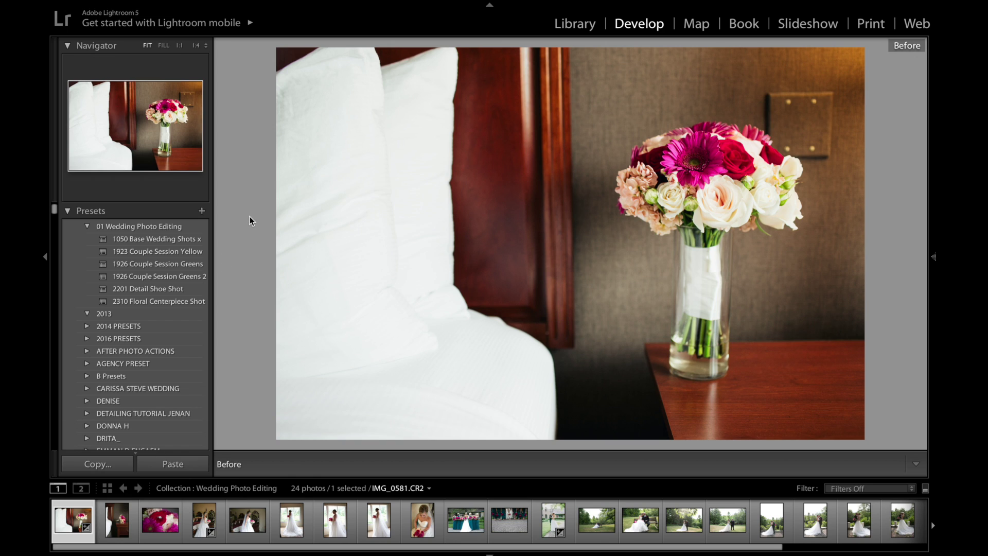
pyautogui.press('\\')
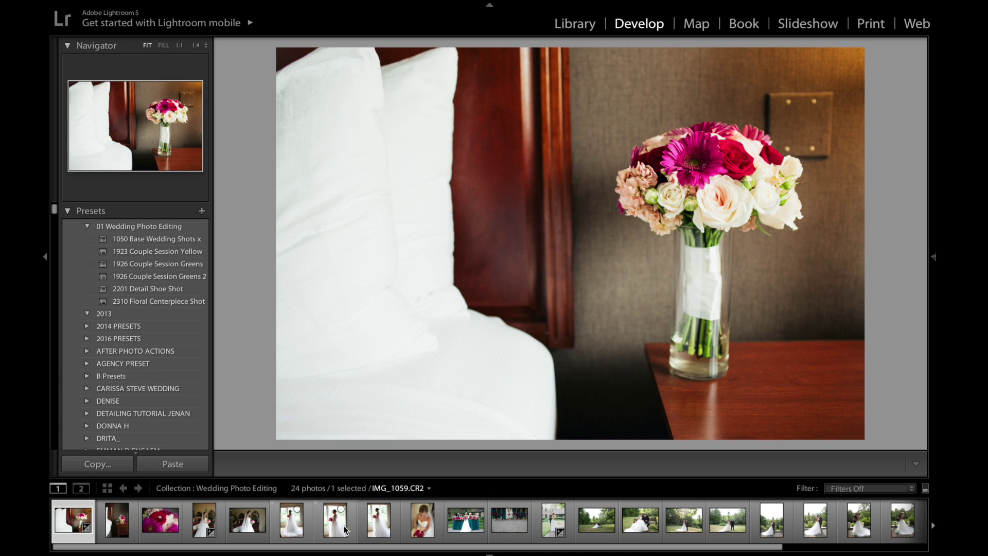
pyautogui.click(379, 521)
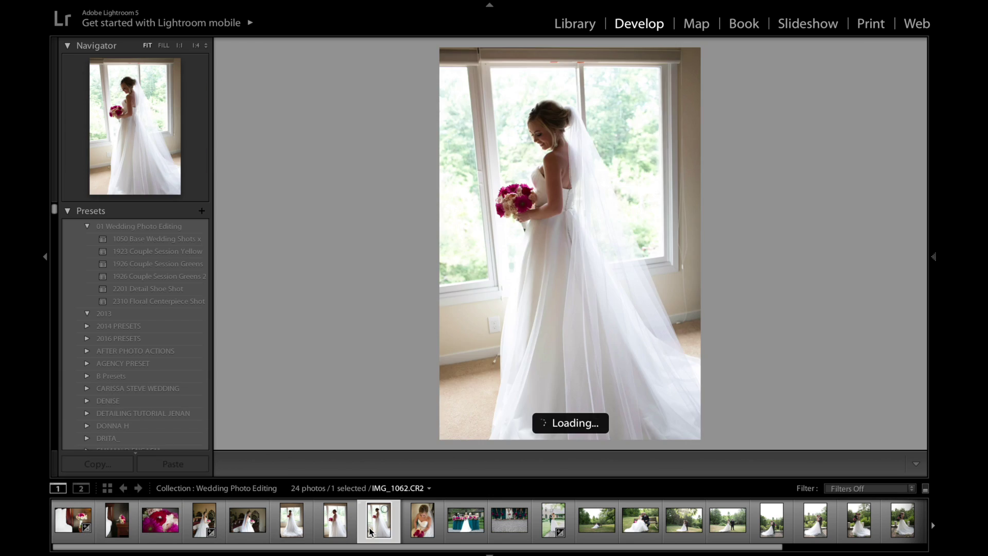
pyautogui.click(422, 527)
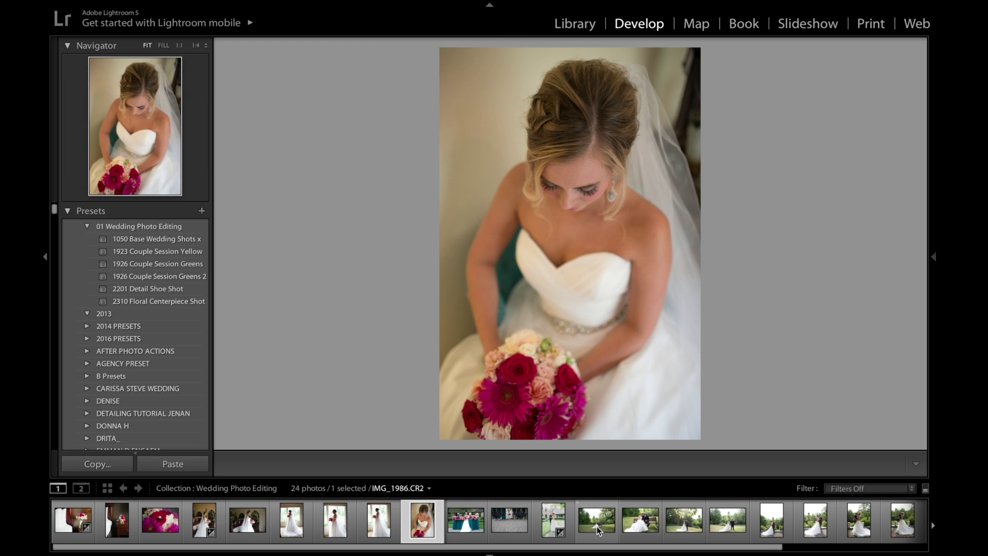
pyautogui.click(597, 526)
pyautogui.scroll(-4, 598, 526)
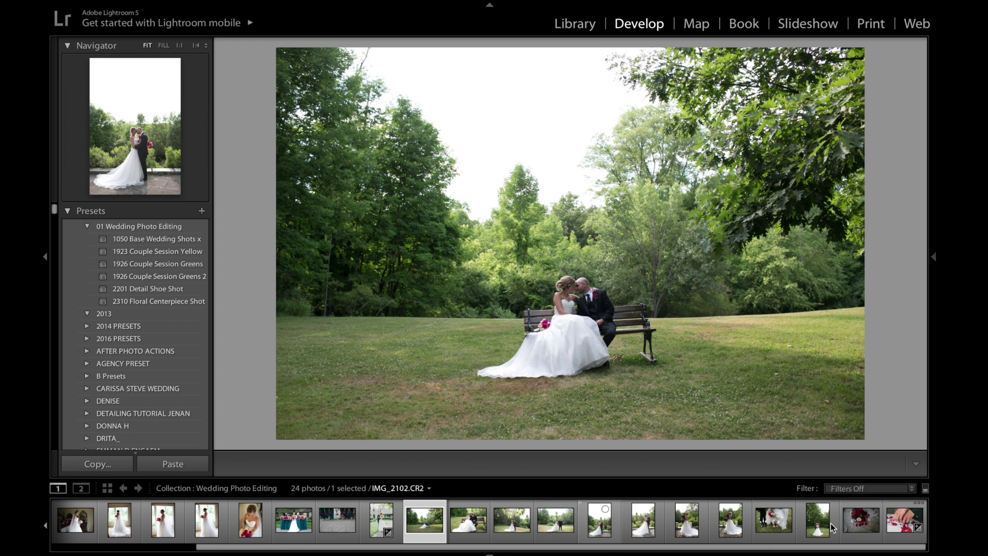
pyautogui.click(852, 523)
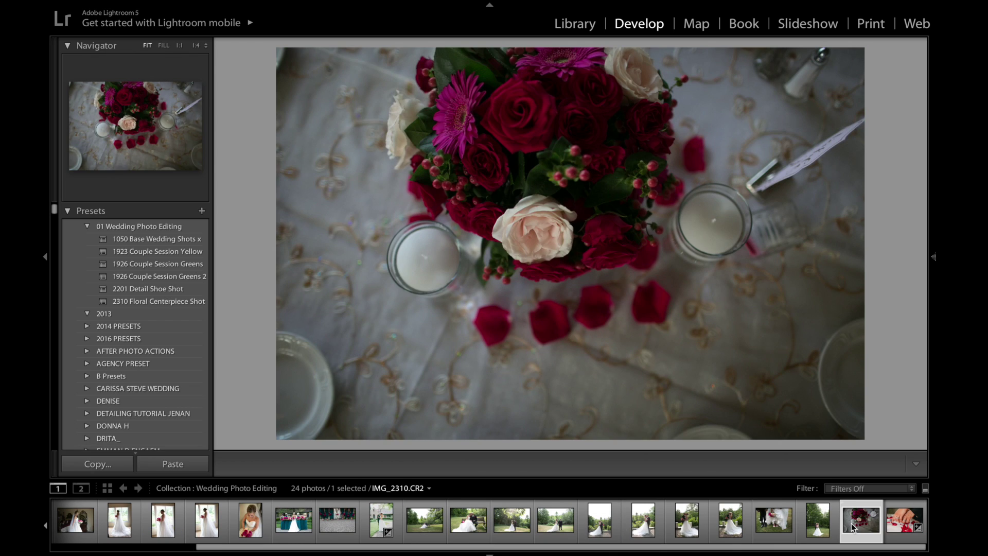
pyautogui.scroll(4, 851, 523)
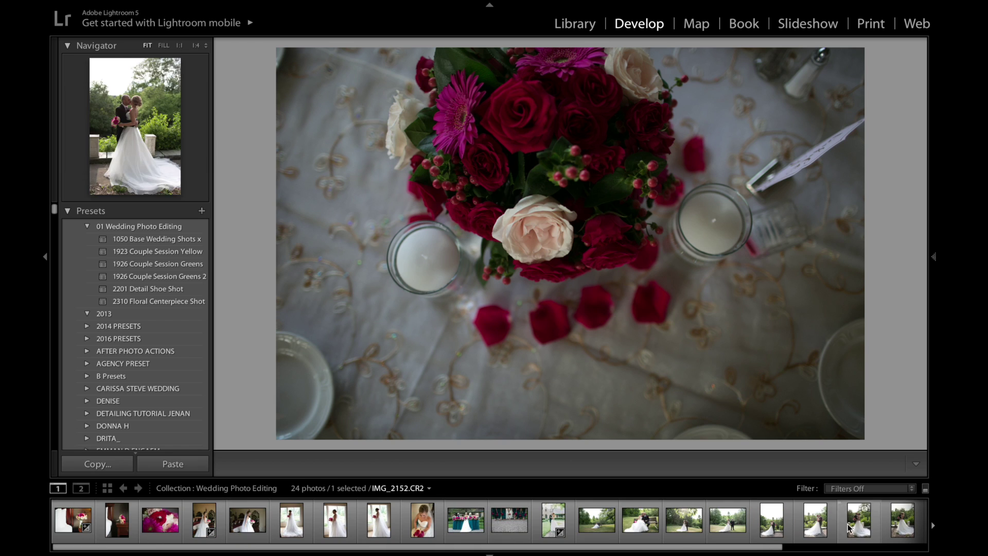
# Step: Shape the red channel's tone curve of the hotel-room bouquet photo into an S-curve, with an upper point at about 67.1/76.5 %
pyautogui.click(68, 527)
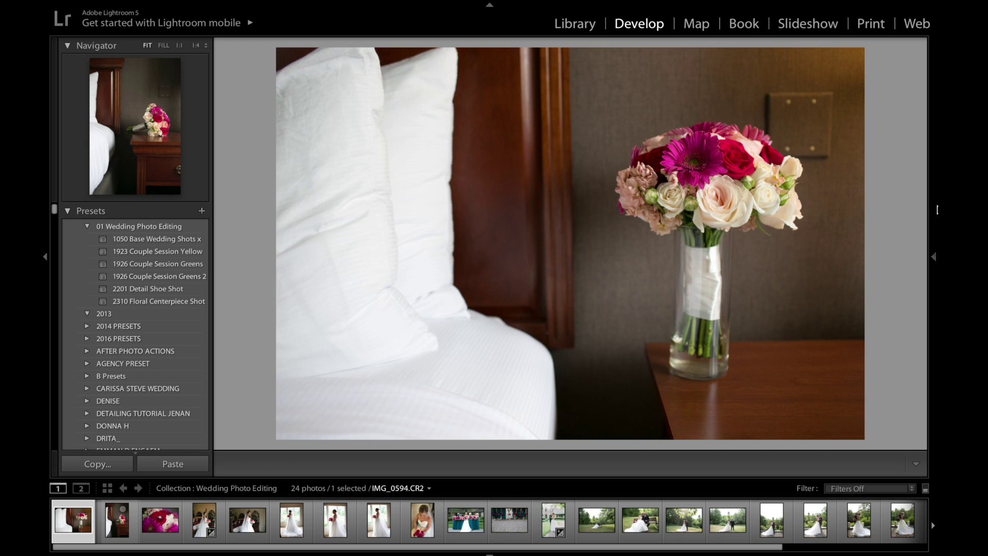
pyautogui.click(935, 258)
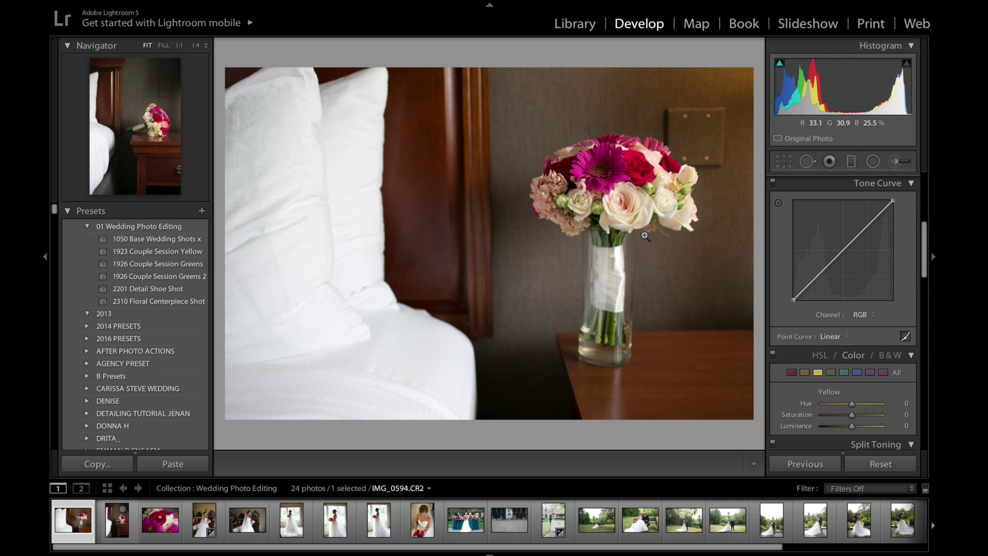
pyautogui.click(859, 315)
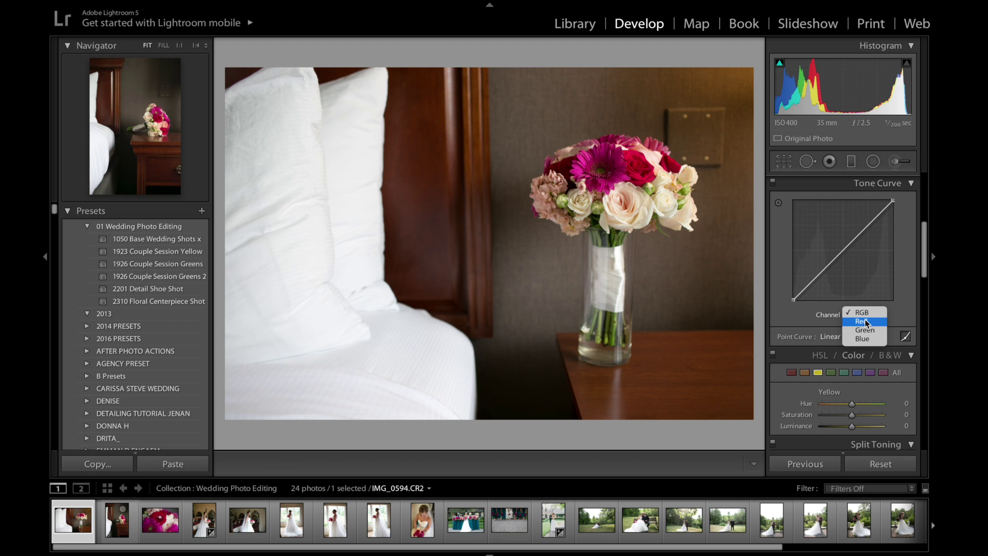
pyautogui.click(872, 321)
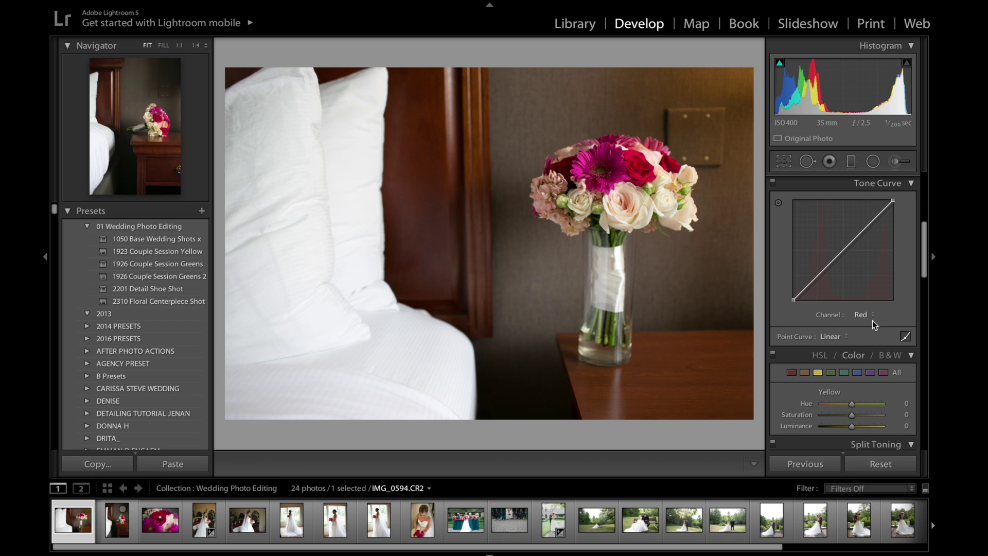
pyautogui.scroll(1, 871, 254)
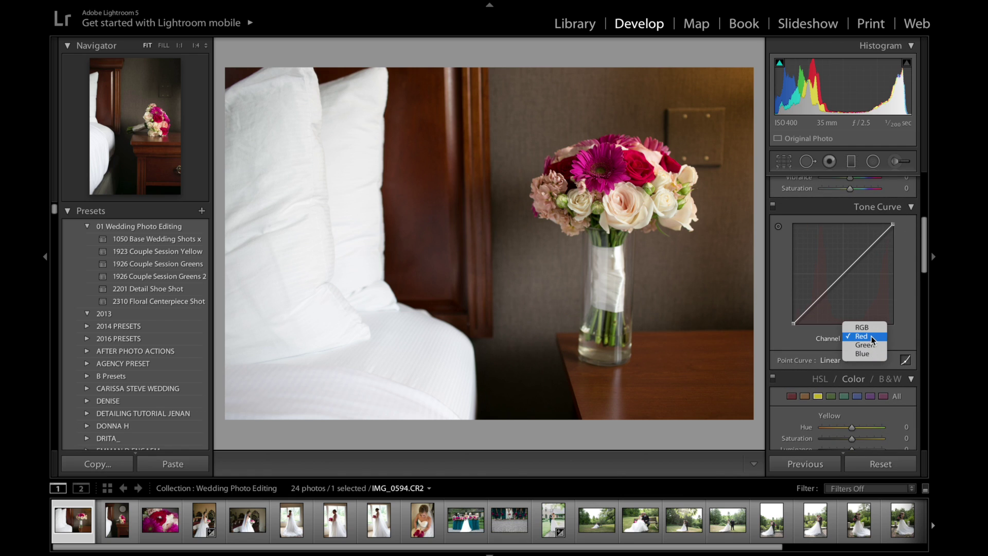
pyautogui.click(862, 337)
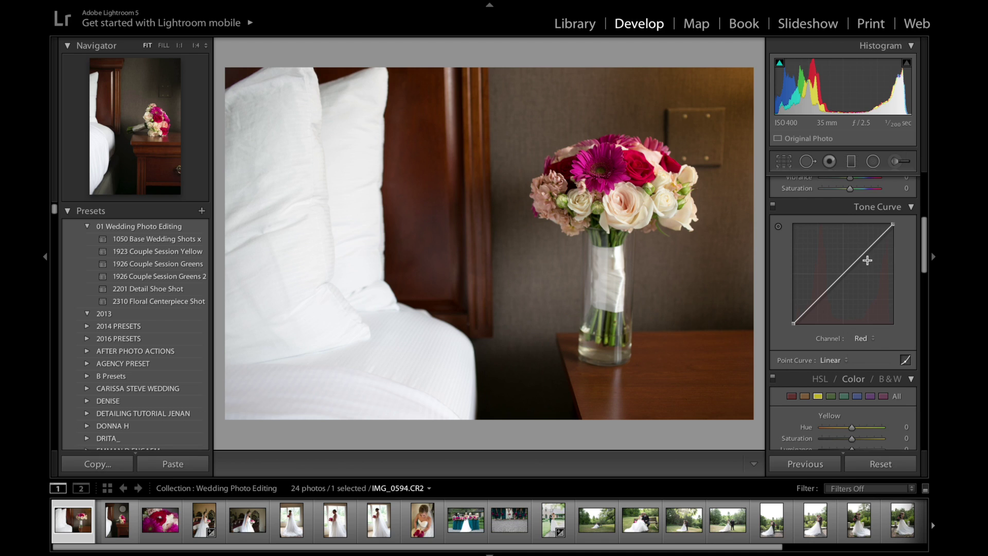
pyautogui.click(841, 277)
pyautogui.moveTo(867, 248); pyautogui.dragTo(860, 247)
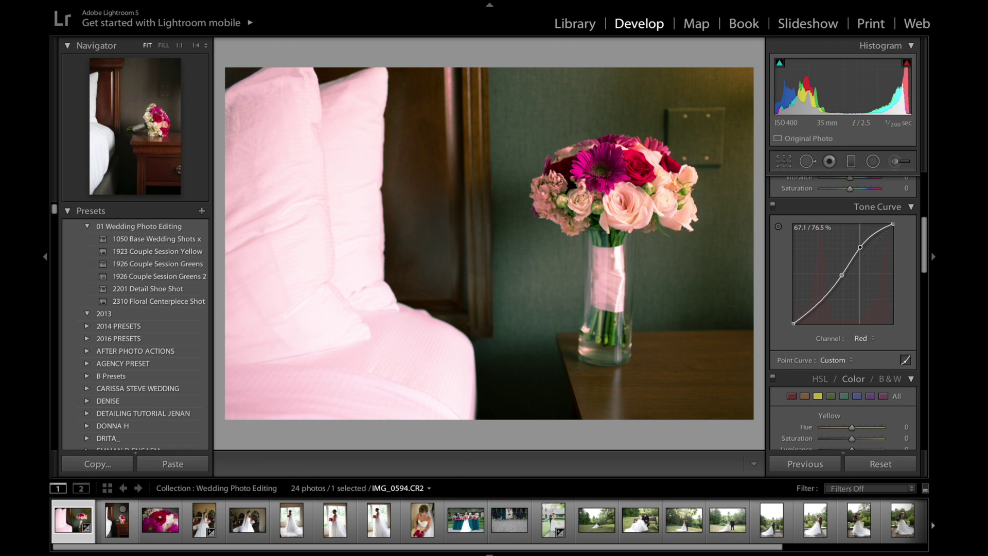
pyautogui.moveTo(821, 299); pyautogui.dragTo(821, 304)
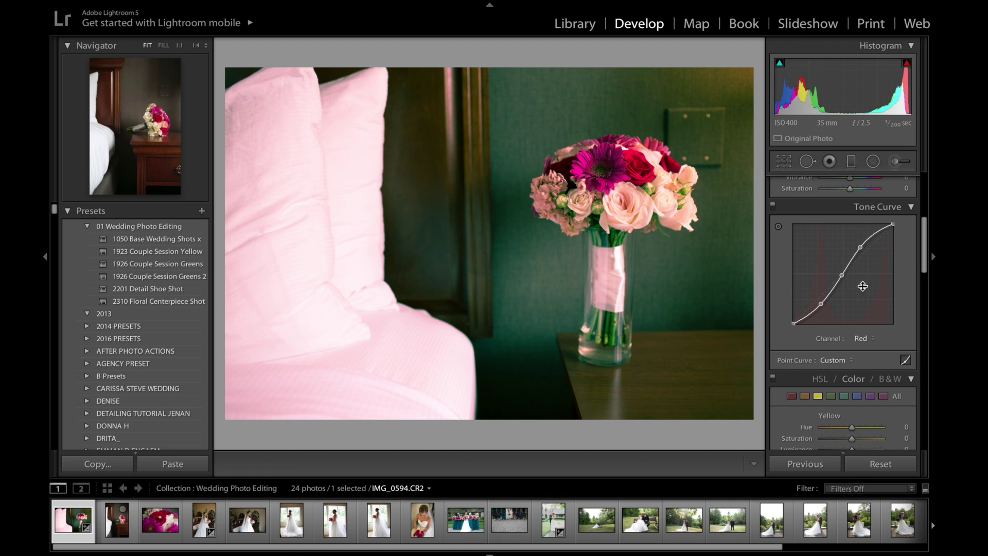
# Step: Shape the green channel's tone curve into an S-curve with a fixed midpoint, raised highlights and lowered shadows
pyautogui.click(862, 338)
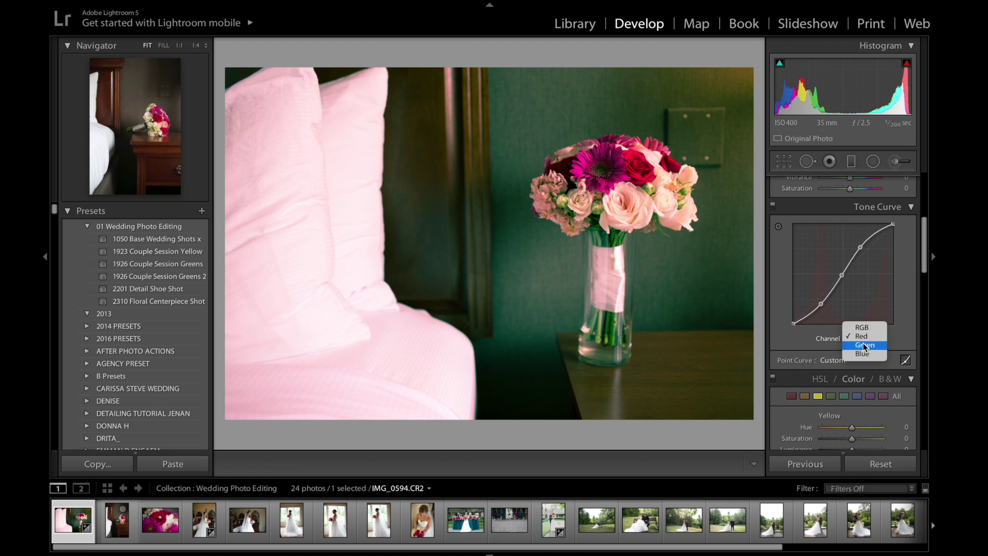
pyautogui.click(865, 346)
pyautogui.click(842, 274)
pyautogui.moveTo(862, 255); pyautogui.dragTo(861, 251)
pyautogui.moveTo(819, 299); pyautogui.dragTo(820, 304)
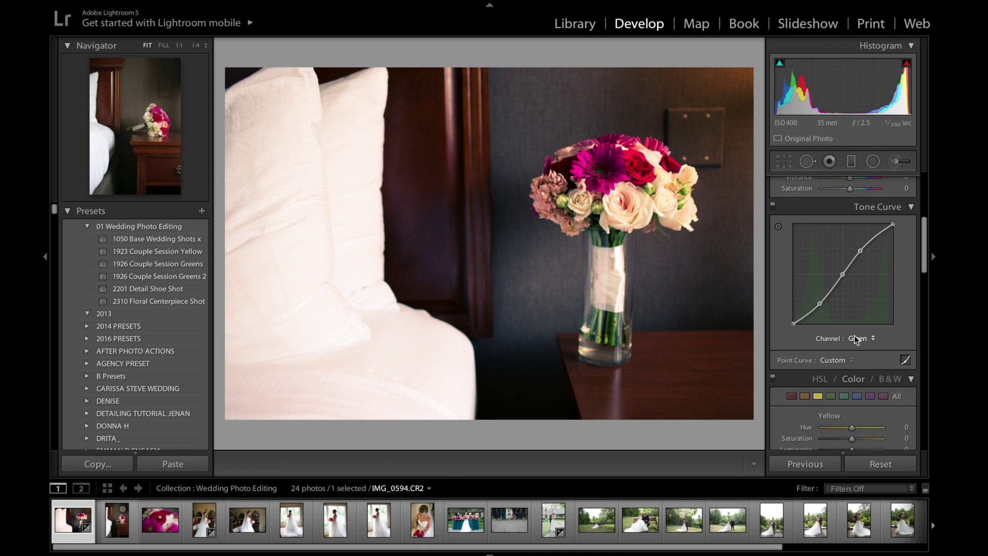
pyautogui.moveTo(860, 251); pyautogui.dragTo(863, 249)
# Step: Shape the blue channel's tone curve into an S-curve, with a shadow point at about 27.5/22.0 % and raised highlights
pyautogui.click(859, 338)
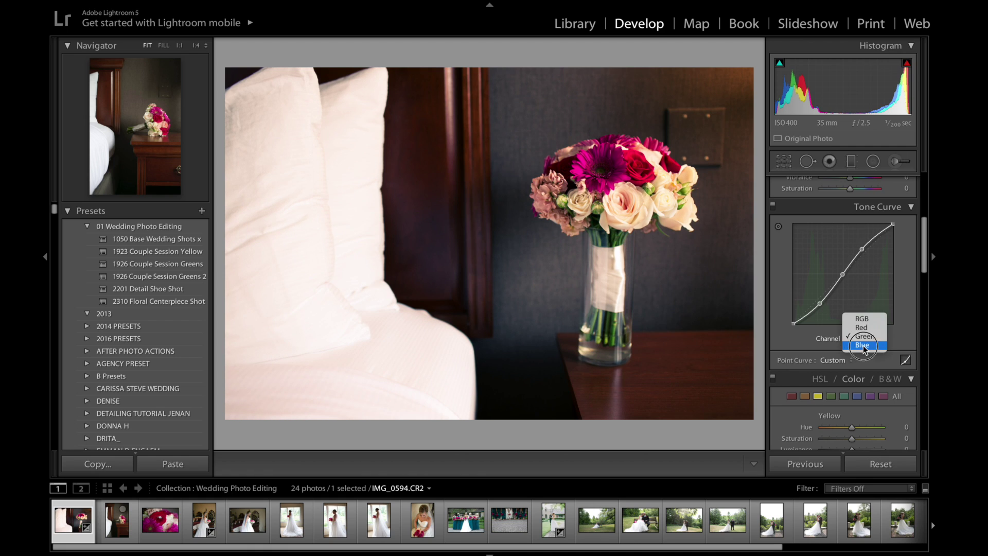
pyautogui.click(863, 346)
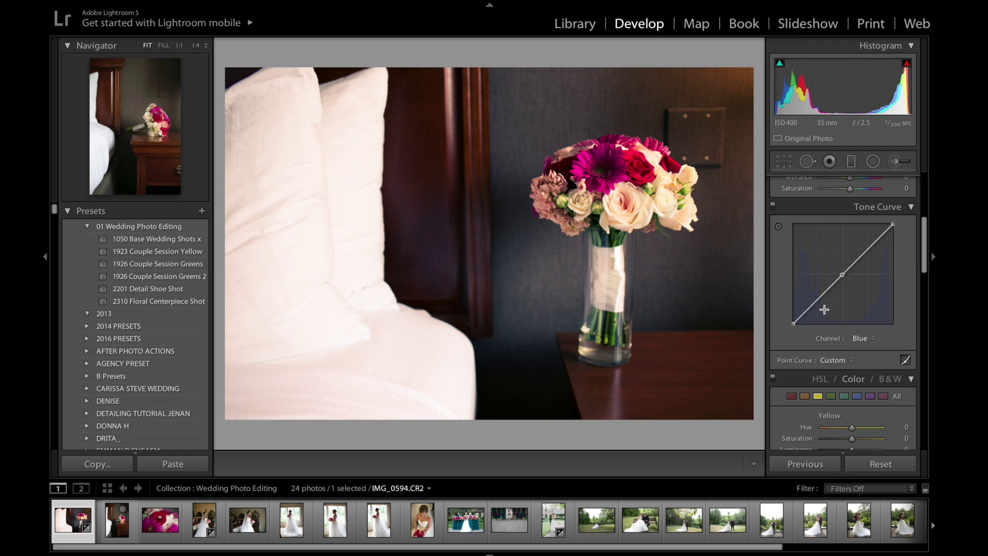
pyautogui.moveTo(822, 302); pyautogui.dragTo(821, 311)
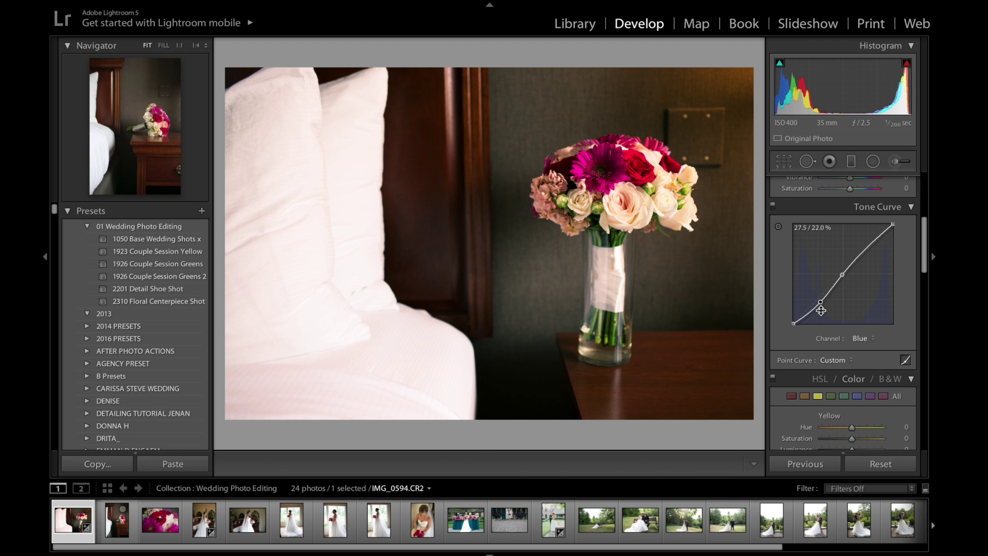
pyautogui.moveTo(864, 253); pyautogui.dragTo(863, 246)
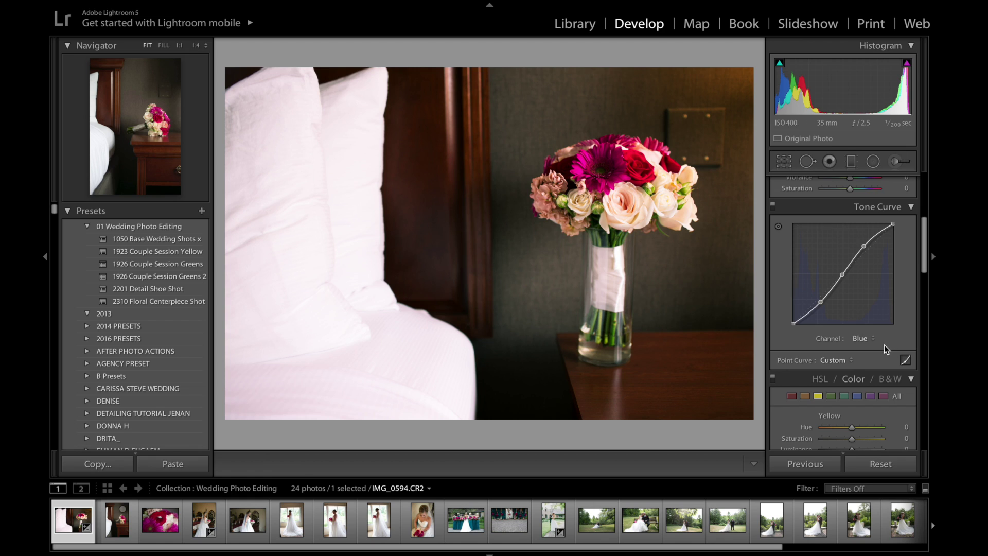
# Step: Return the tone curve to the RGB channel, set Exposure to +0.50 and compare the photo with its before version
pyautogui.click(868, 338)
pyautogui.click(868, 312)
pyautogui.scroll(5, 849, 351)
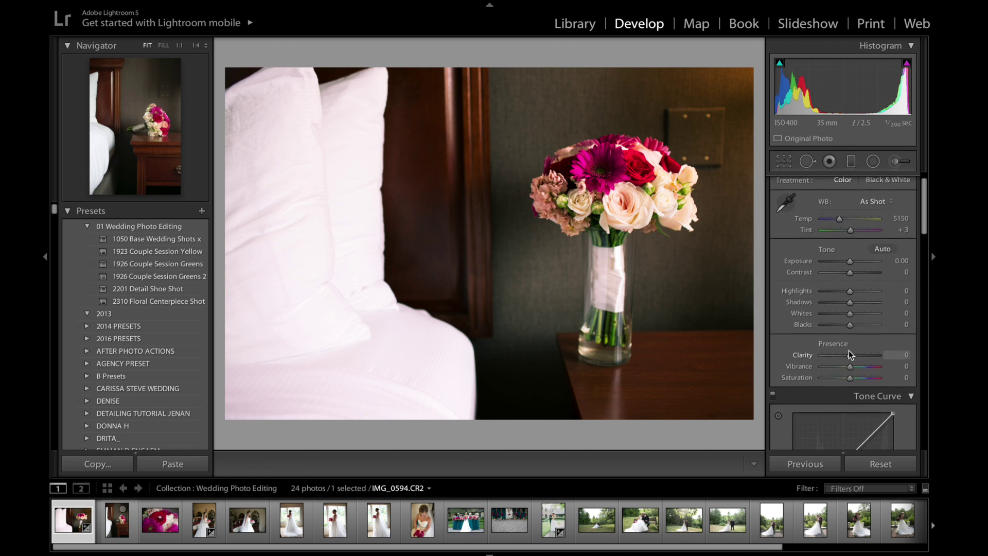
pyautogui.scroll(1, 848, 351)
pyautogui.moveTo(851, 280); pyautogui.dragTo(853, 284)
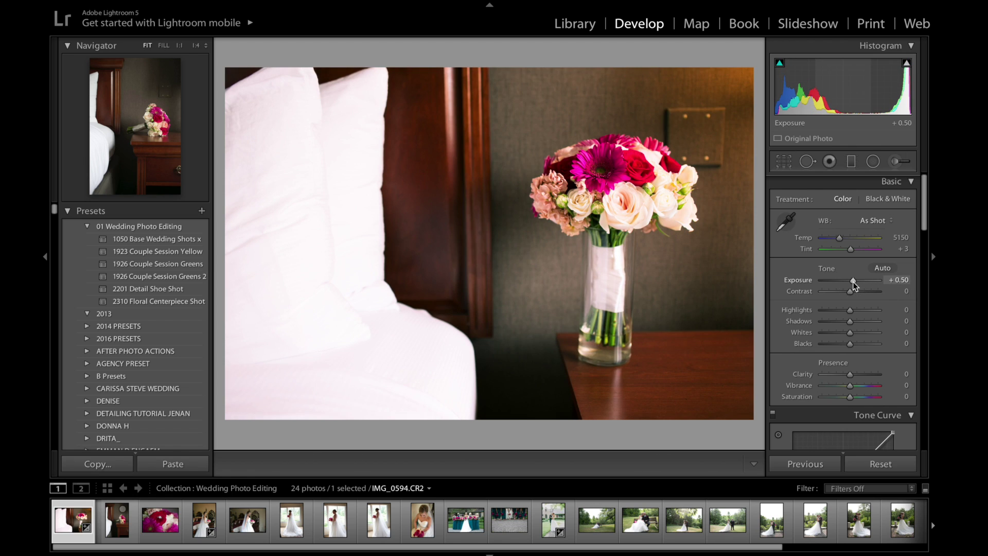
pyautogui.press('\\')
pyautogui.press('\\')
# Step: Set the bouquet photo's Vibrance to −4
pyautogui.scroll(-5, 853, 282)
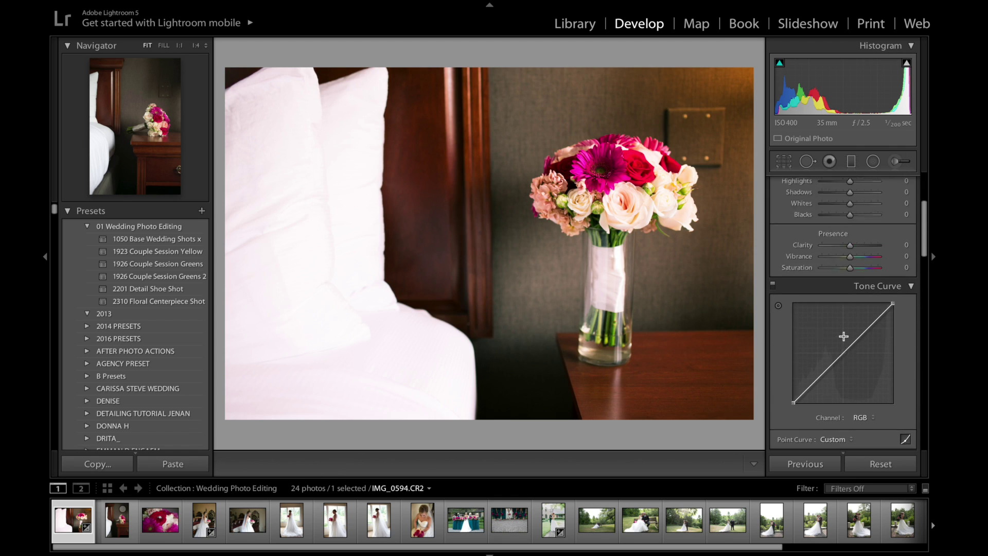
pyautogui.scroll(3, 843, 337)
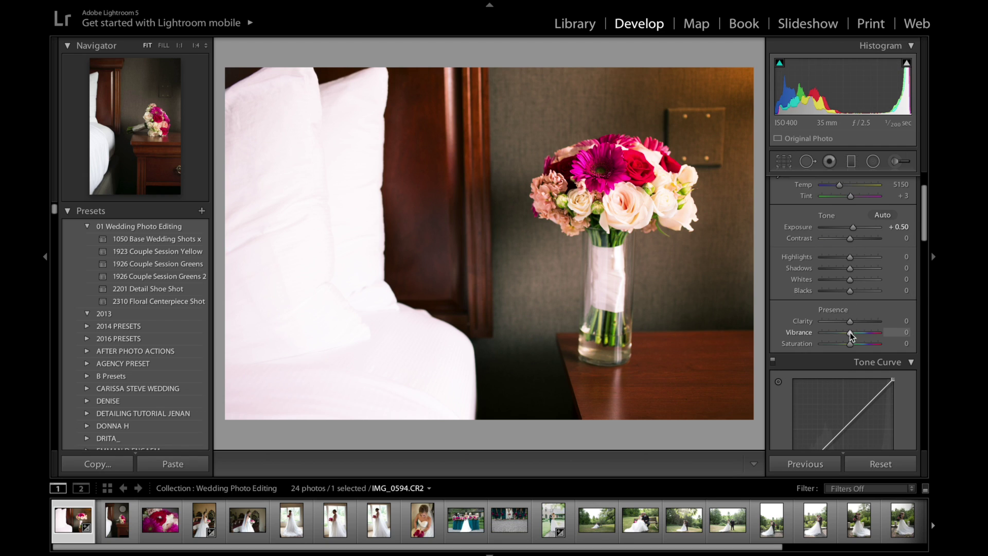
pyautogui.moveTo(850, 334); pyautogui.dragTo(850, 335)
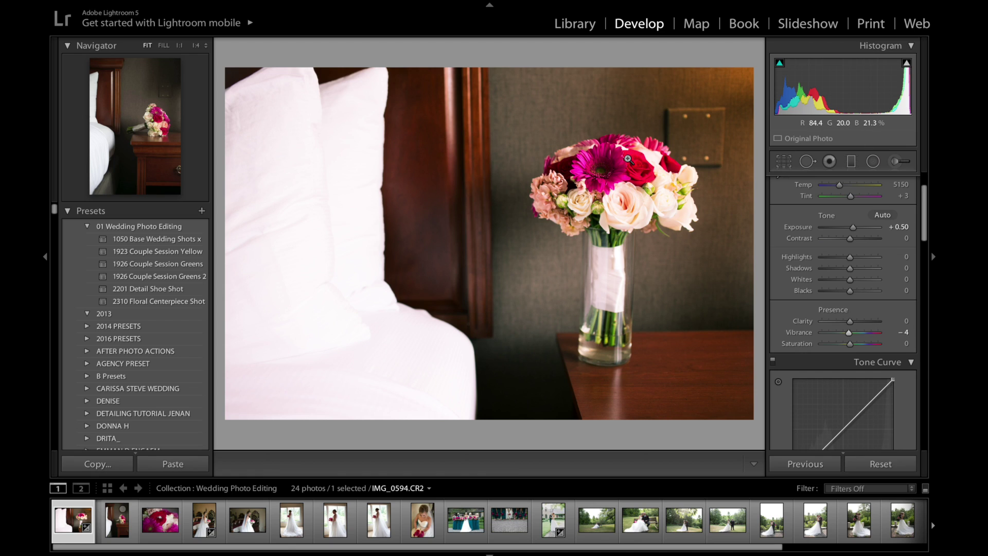
# Step: Set the red Saturation to −3 and Luminance to −18, trying red Hue shifts of +29 and −100 and undoing both
pyautogui.scroll(-1, 816, 239)
pyautogui.scroll(-5, 816, 240)
pyautogui.scroll(-3, 832, 338)
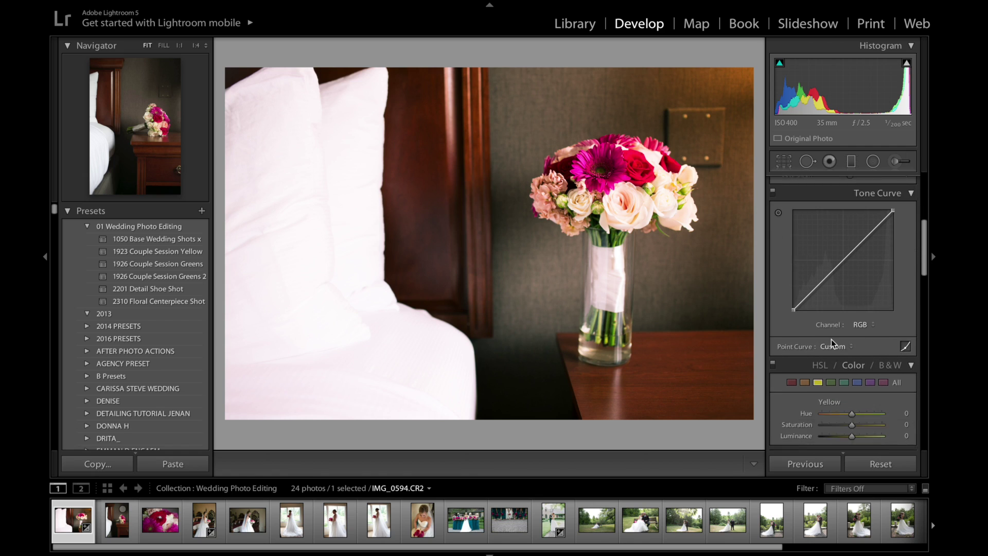
pyautogui.click(795, 351)
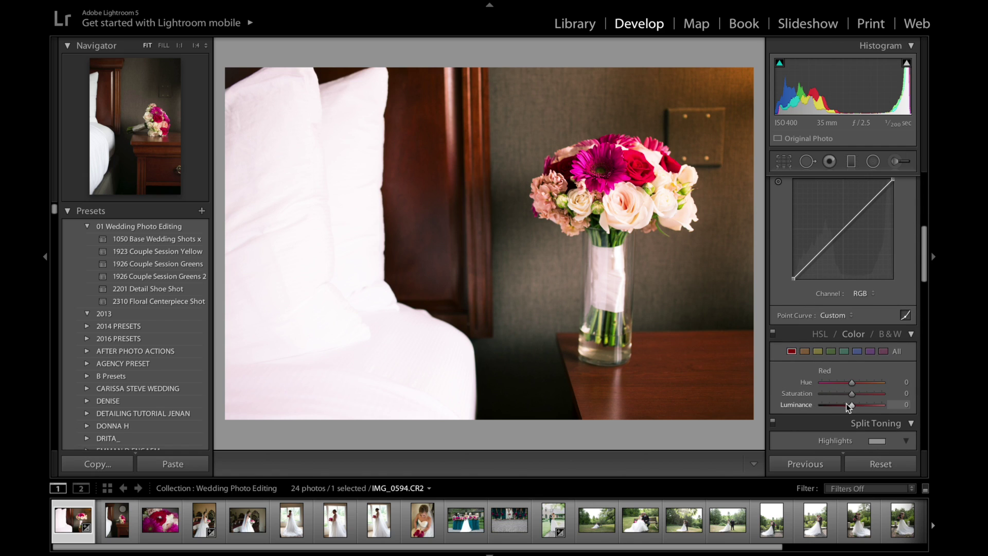
pyautogui.moveTo(851, 407); pyautogui.dragTo(861, 385)
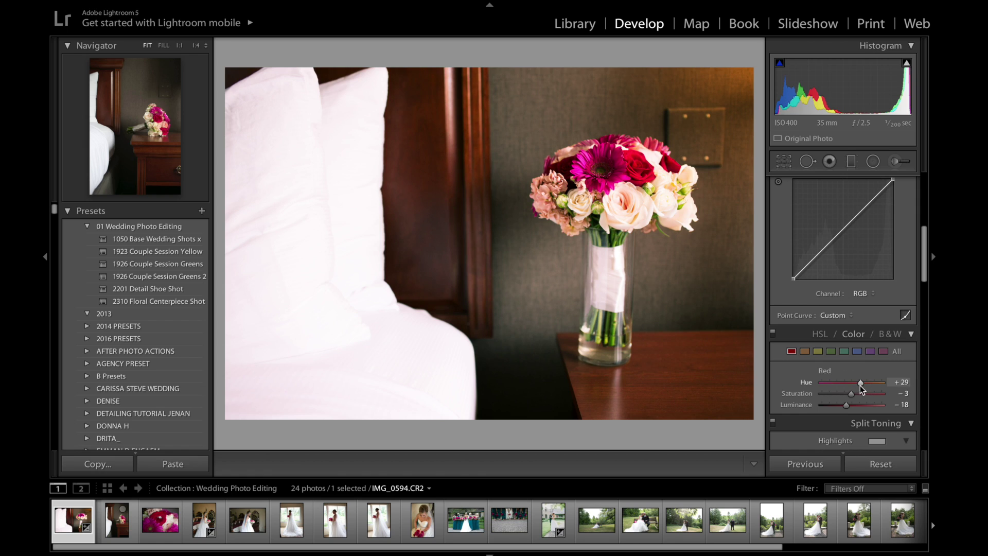
pyautogui.hotkey('ctrl', 'z')
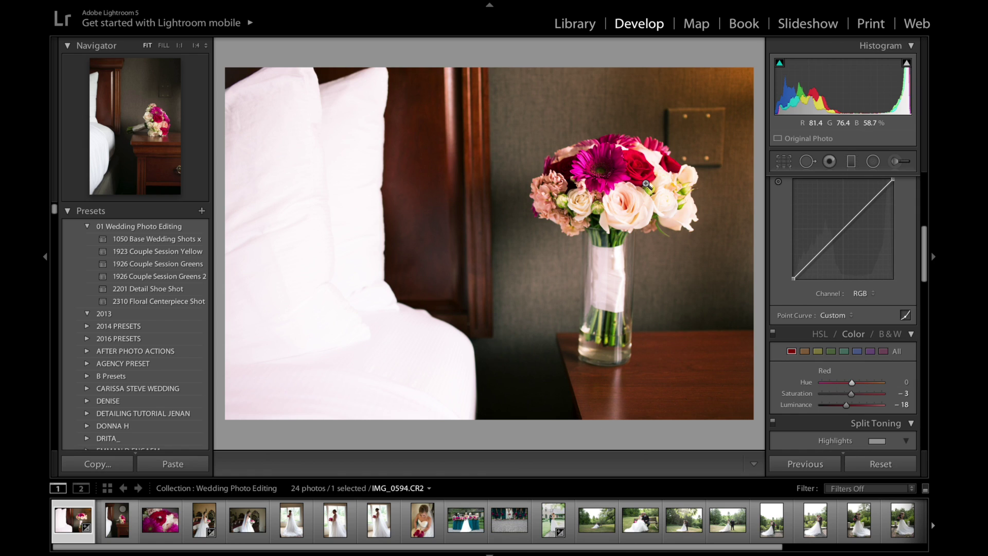
pyautogui.moveTo(852, 382); pyautogui.dragTo(821, 382)
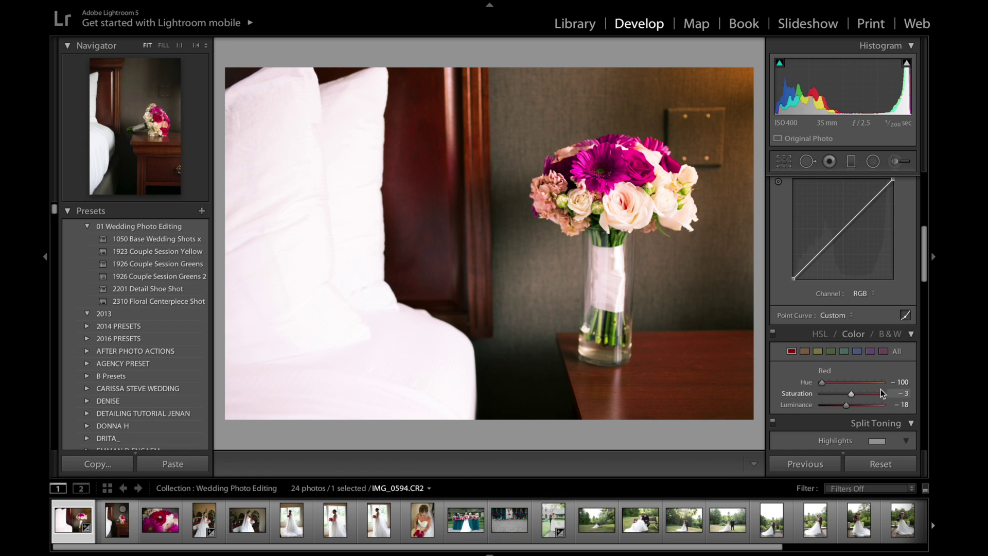
pyautogui.hotkey('ctrl', 'z')
# Step: Set the yellow Saturation to −20, trying a yellow Luminance of +100 and a Hue of +94 and undoing both
pyautogui.click(818, 351)
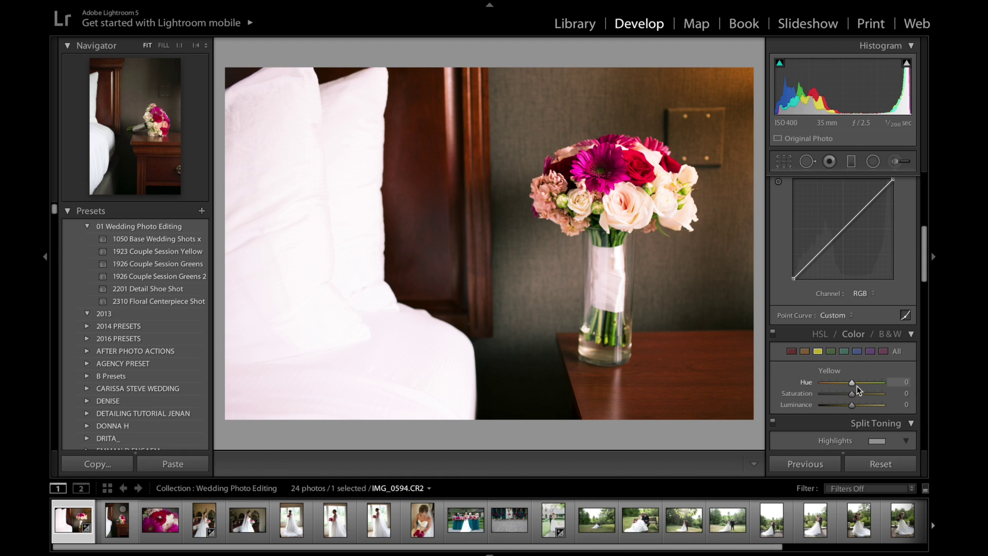
pyautogui.moveTo(852, 394); pyautogui.dragTo(897, 405)
pyautogui.hotkey('ctrl', 'z')
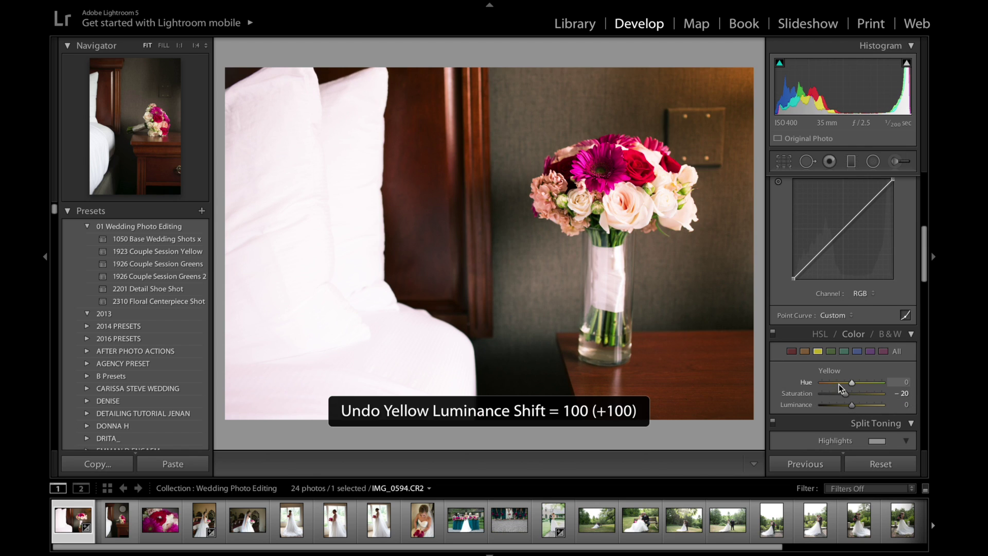
pyautogui.moveTo(852, 382); pyautogui.dragTo(879, 382)
pyautogui.hotkey('ctrl', 'z')
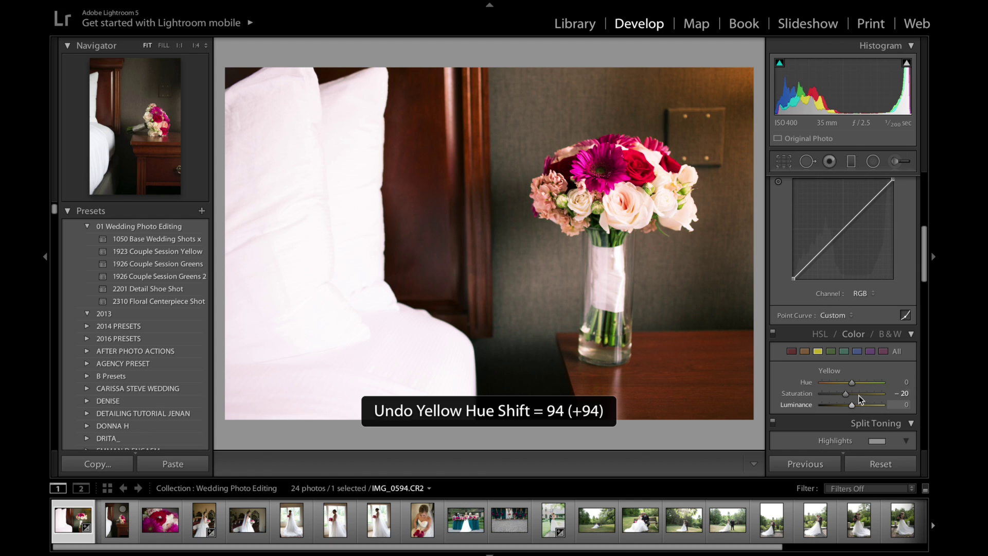
pyautogui.scroll(5, 860, 348)
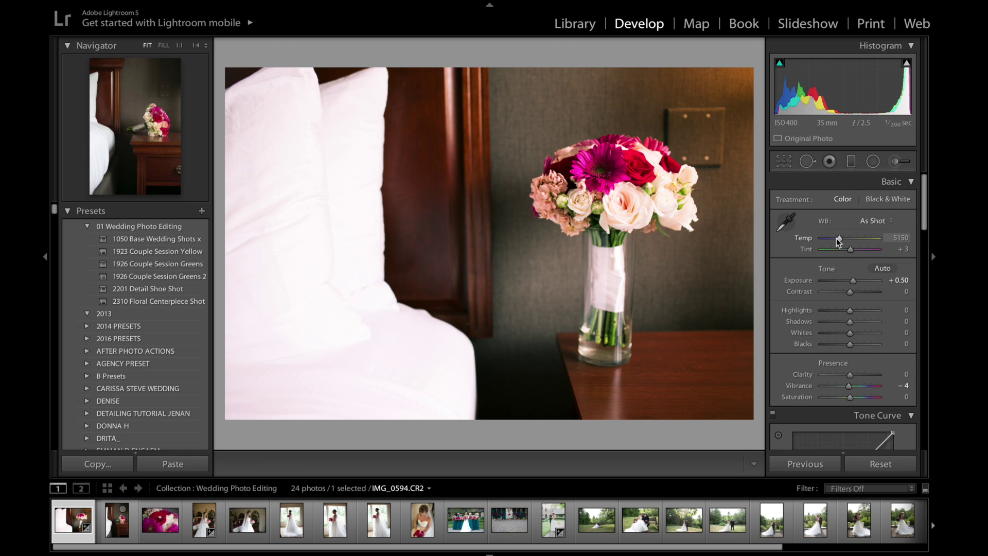
# Step: Set the bouquet photo's Temp to 4594, Highlights to −53, Whites to −44 and Exposure to +0.60, comparing with the before version
pyautogui.moveTo(838, 240); pyautogui.dragTo(835, 243)
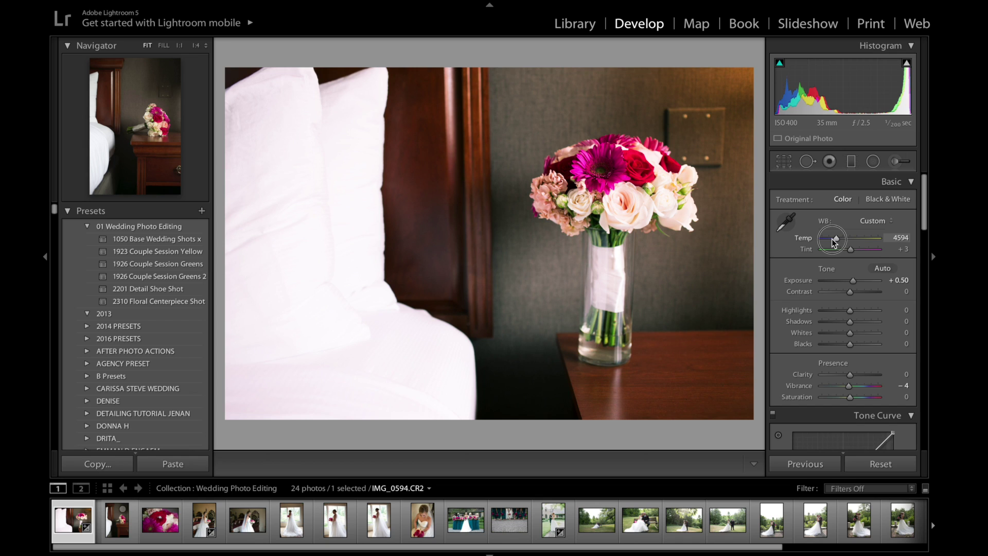
pyautogui.press('\\')
pyautogui.moveTo(850, 311); pyautogui.dragTo(839, 339)
pyautogui.press('\\')
pyautogui.press('\\')
pyautogui.press('=')
pyautogui.press('\\')
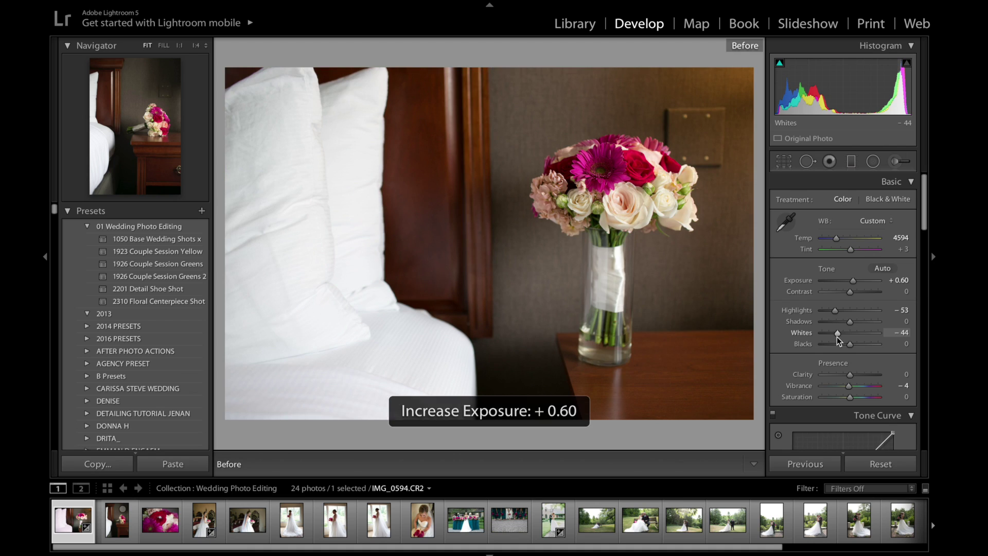
pyautogui.press('\\')
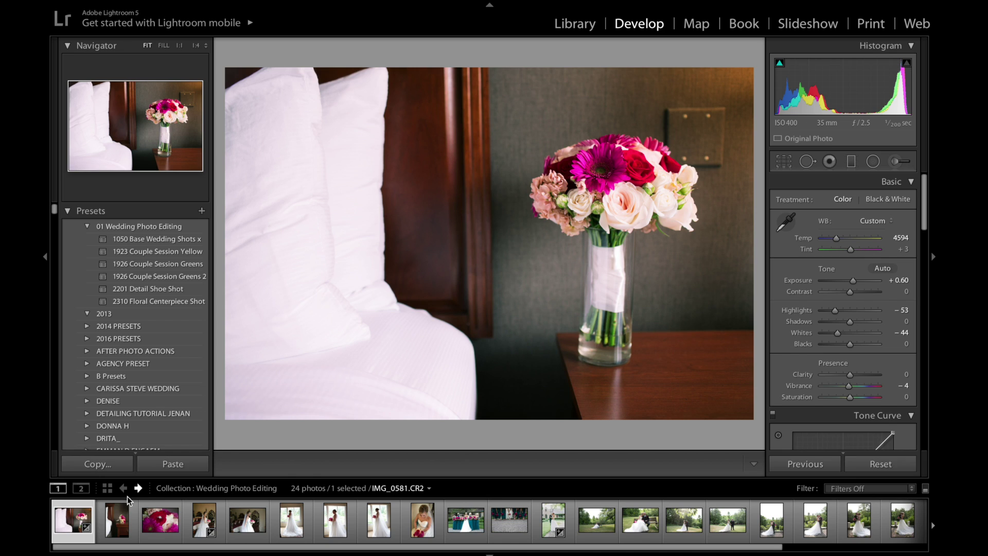
# Step: Apply the first bouquet photo's settings to IMG_0594, set its Temp to 5222 and compare it with its before version
pyautogui.click(111, 536)
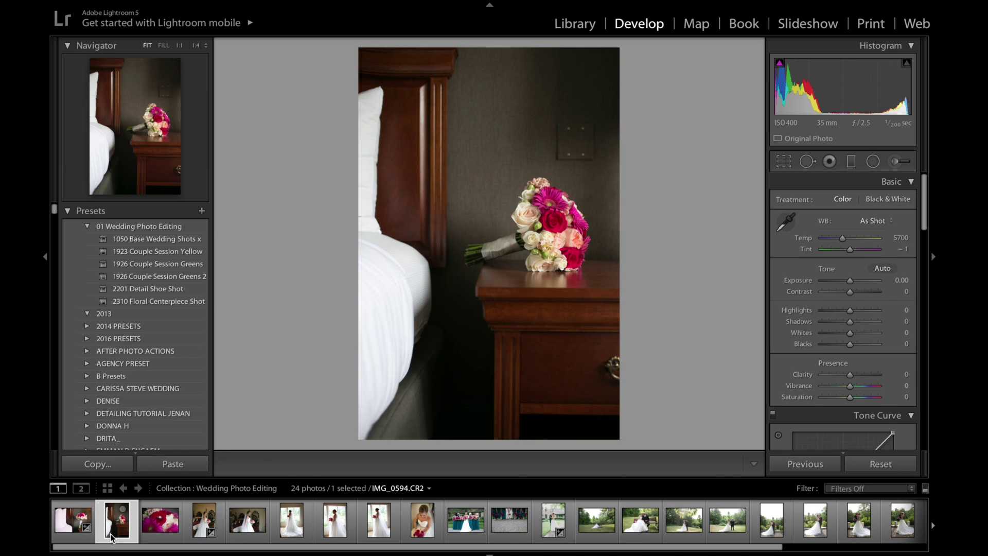
pyautogui.hotkey('ctrl', 'shift', 'v')
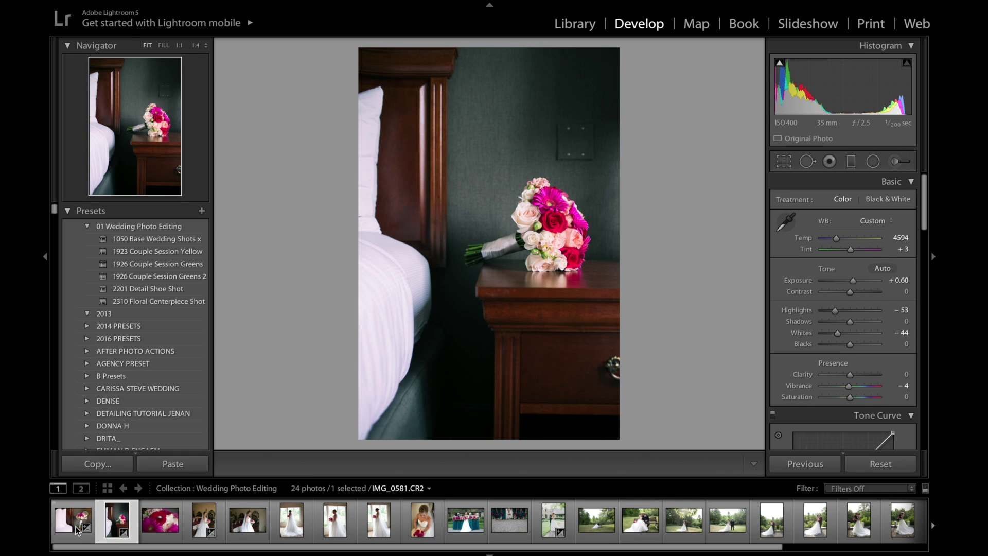
pyautogui.moveTo(837, 242); pyautogui.dragTo(841, 243)
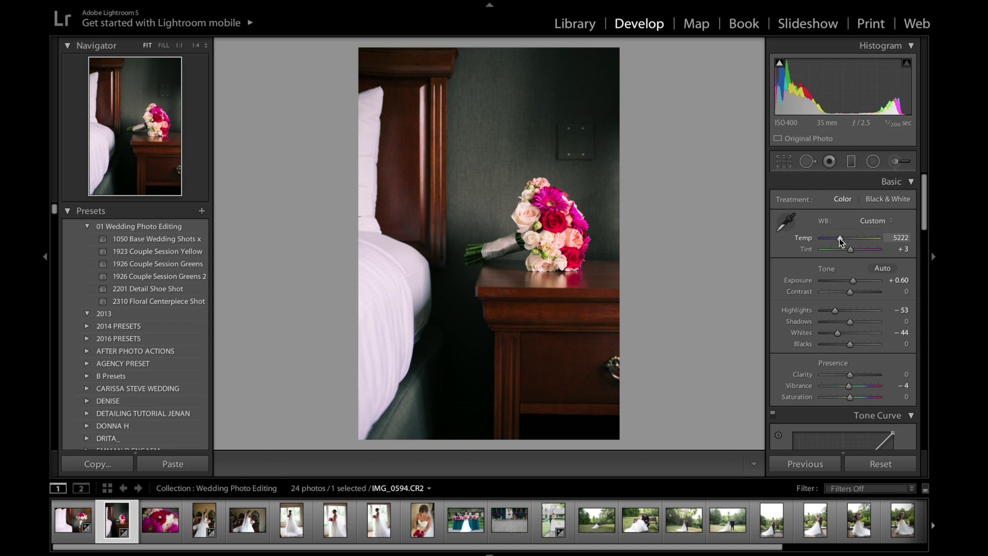
pyautogui.press('\\')
pyautogui.press('\\')
# Step: Straighten IMG_0594 with a slight rotation using Crop & Straighten
pyautogui.click(783, 162)
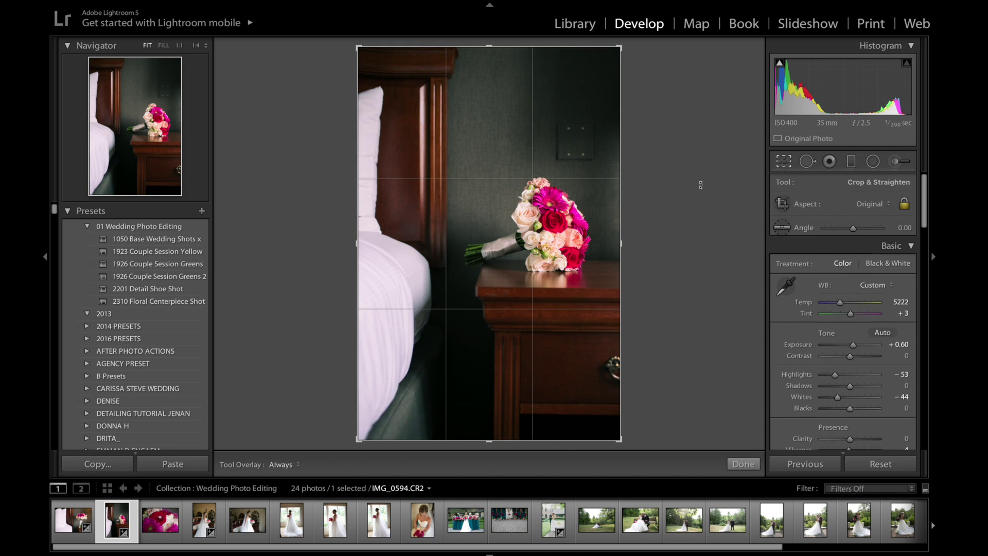
pyautogui.moveTo(700, 185); pyautogui.dragTo(701, 181)
pyautogui.press('Return')
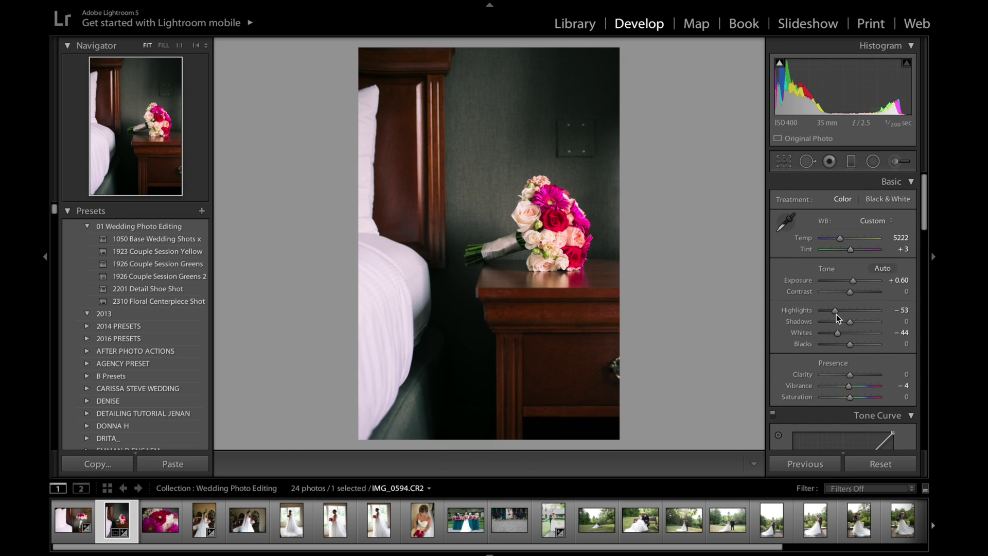
# Step: Set IMG_0594's Shadows to +25 after trying +26 and +36, keep Exposure at +0.60 and compare with the before version
pyautogui.moveTo(850, 322); pyautogui.dragTo(858, 323)
pyautogui.hotkey('ctrl', 'z')
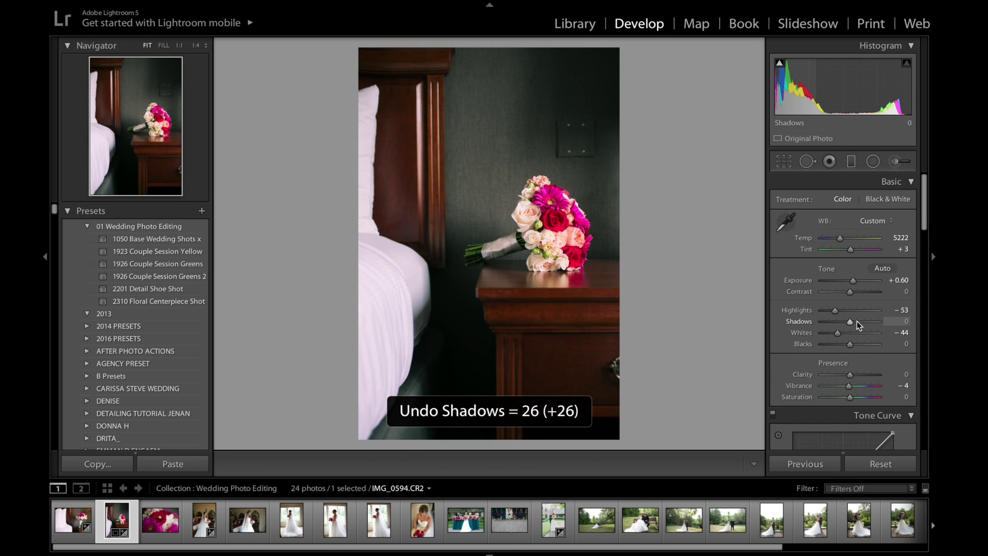
pyautogui.moveTo(858, 324)
pyautogui.mouseDown()
pyautogui.moveTo(873, 323)
pyautogui.moveTo(862, 324)
pyautogui.mouseUp()
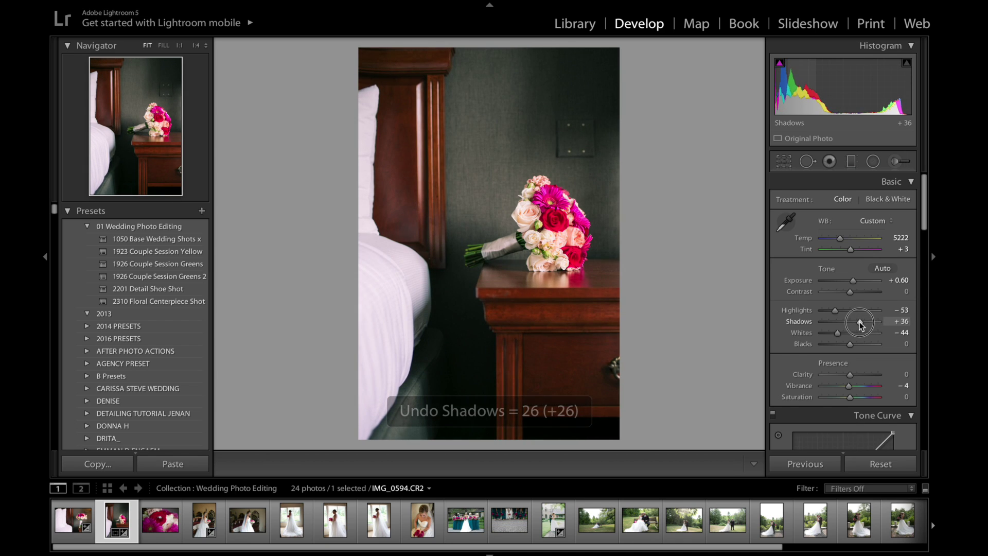
pyautogui.moveTo(861, 325)
pyautogui.mouseDown()
pyautogui.moveTo(833, 325)
pyautogui.moveTo(856, 328)
pyautogui.mouseUp()
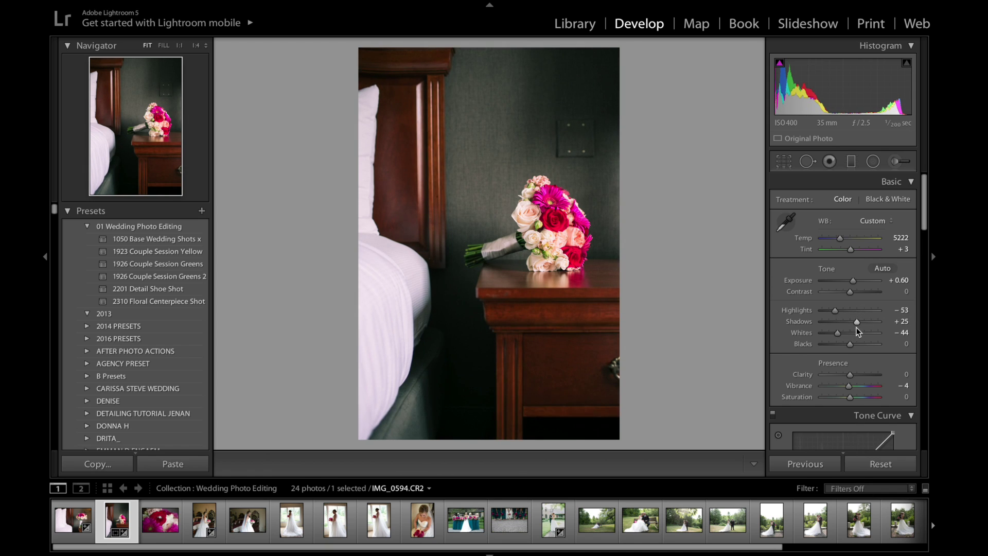
pyautogui.press('=')
pyautogui.scroll(-2, 857, 327)
pyautogui.moveTo(854, 236); pyautogui.dragTo(854, 235)
pyautogui.press('\\')
pyautogui.press('\\')
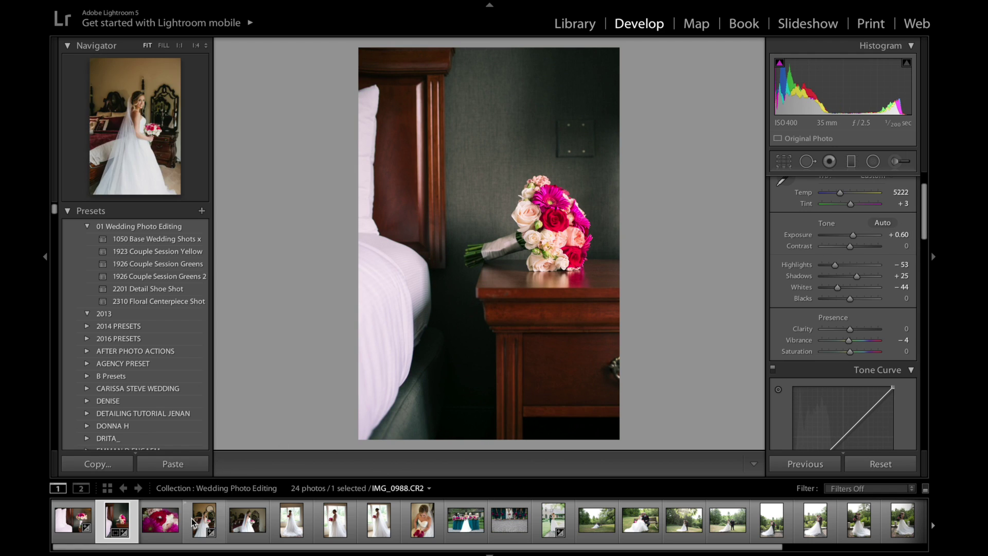
# Step: Apply IMG_0594's settings to the ring photo IMG_0606 and set Exposure to +0.35 and Contrast to +23, comparing before and after
pyautogui.click(166, 529)
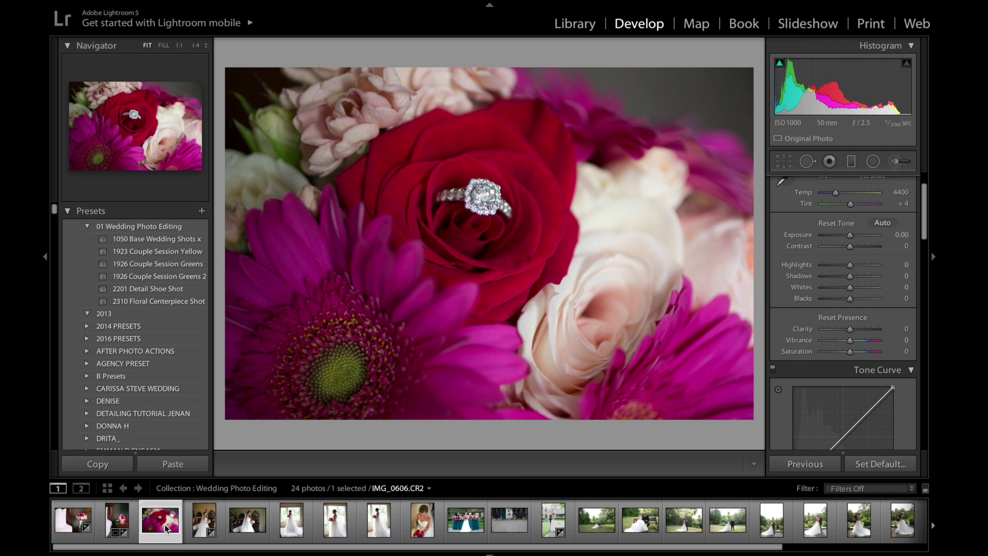
pyautogui.hotkey('ctrl', 'shift', 'v')
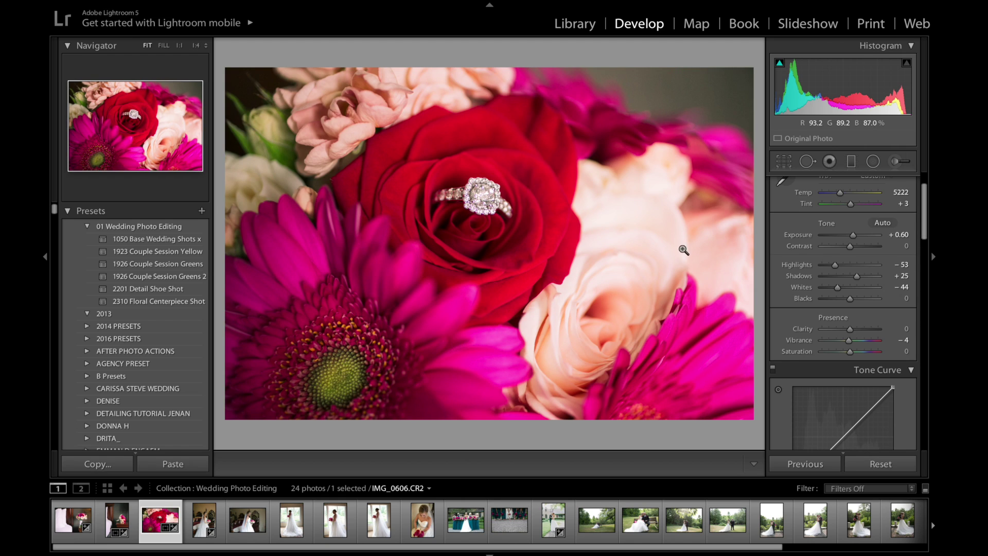
pyautogui.click(848, 236)
pyautogui.moveTo(848, 236); pyautogui.dragTo(857, 246)
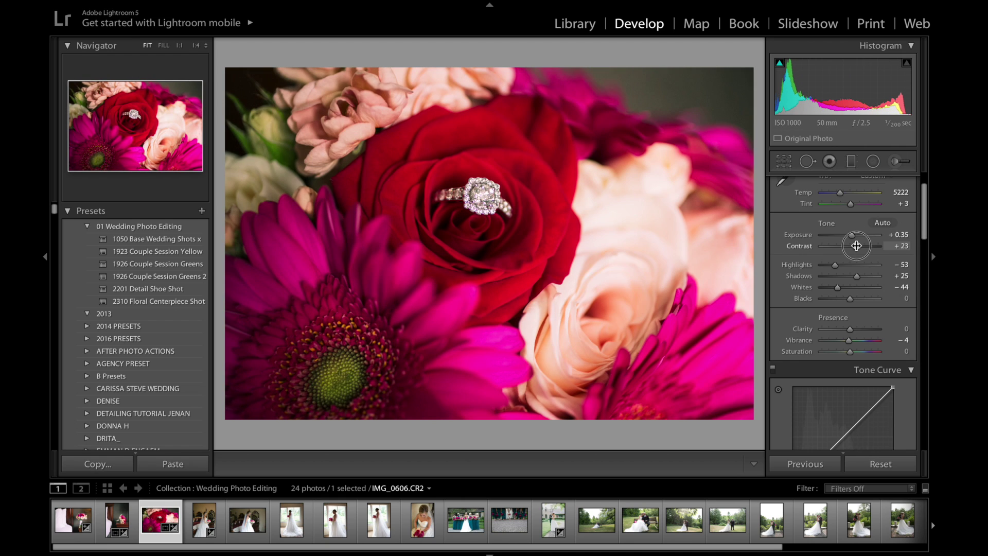
pyautogui.press('\\')
pyautogui.press('\\')
# Step: Set the ring photo's red Hue to −4, Saturation to −6 and Luminance to −17
pyautogui.scroll(-1, 840, 326)
pyautogui.scroll(-8, 840, 320)
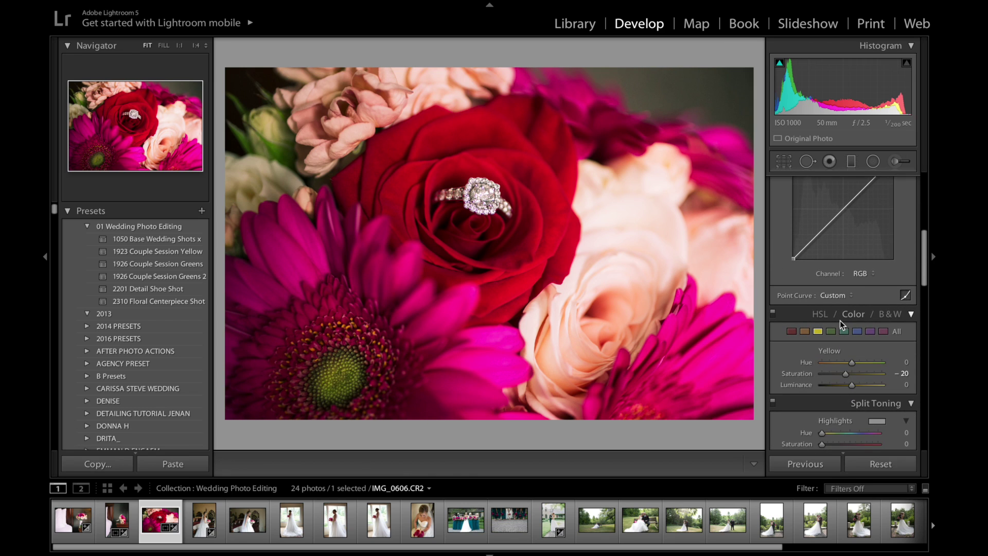
pyautogui.click(794, 332)
pyautogui.click(834, 385)
pyautogui.moveTo(834, 384); pyautogui.dragTo(851, 365)
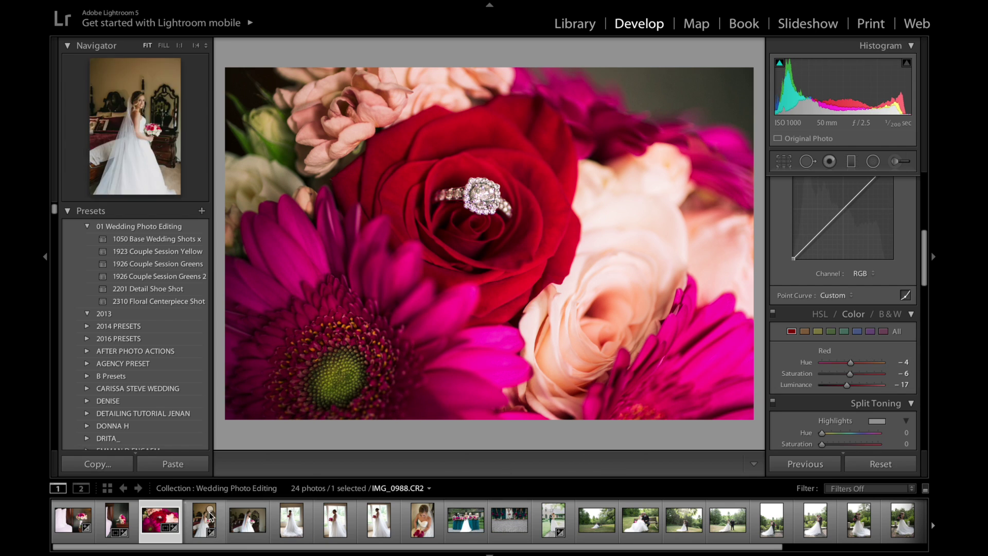
# Step: Try the ring photo's settings on the bride-at-window photo IMG_1050 with Temp set to 4426
pyautogui.click(296, 523)
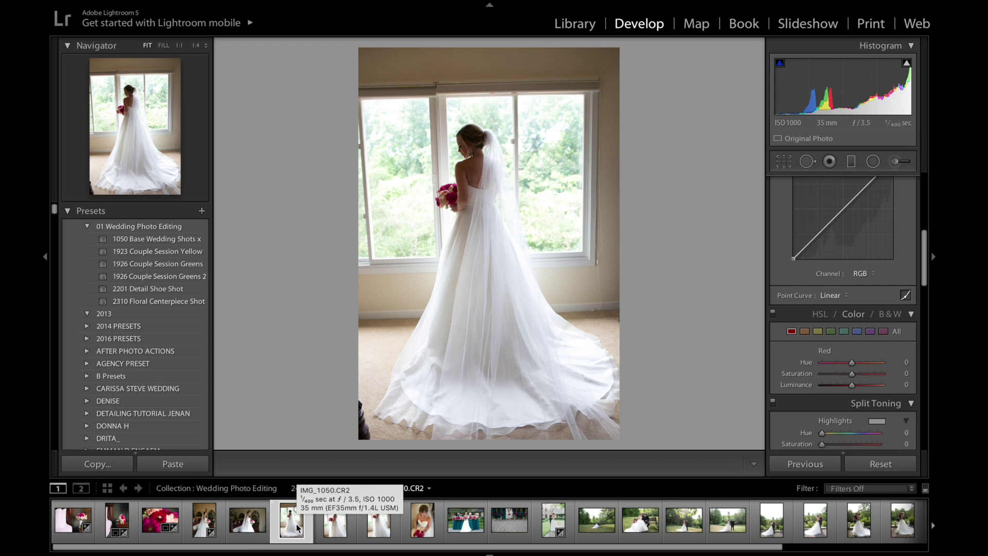
pyautogui.press('alt')
pyautogui.hotkey('ctrl', 'alt', 'v')
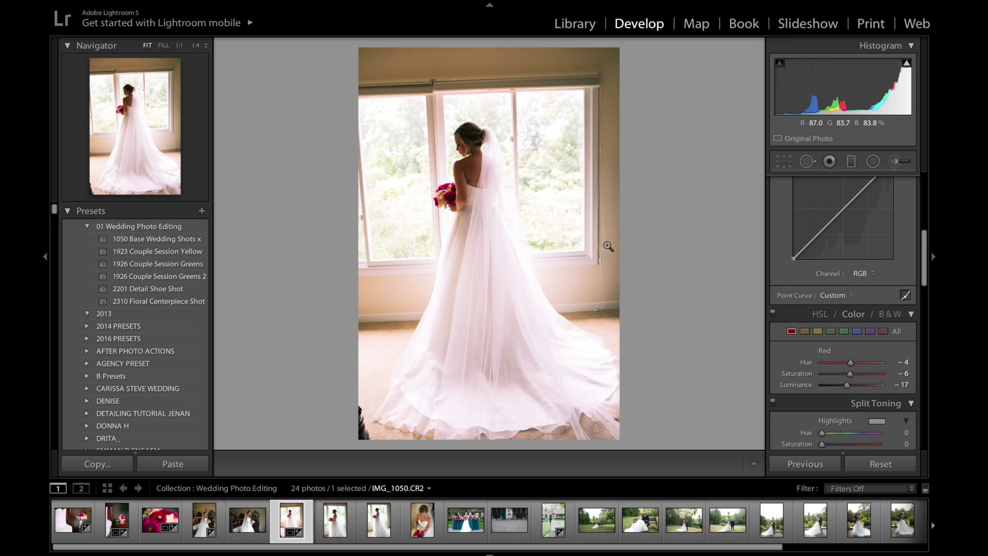
pyautogui.scroll(5, 820, 277)
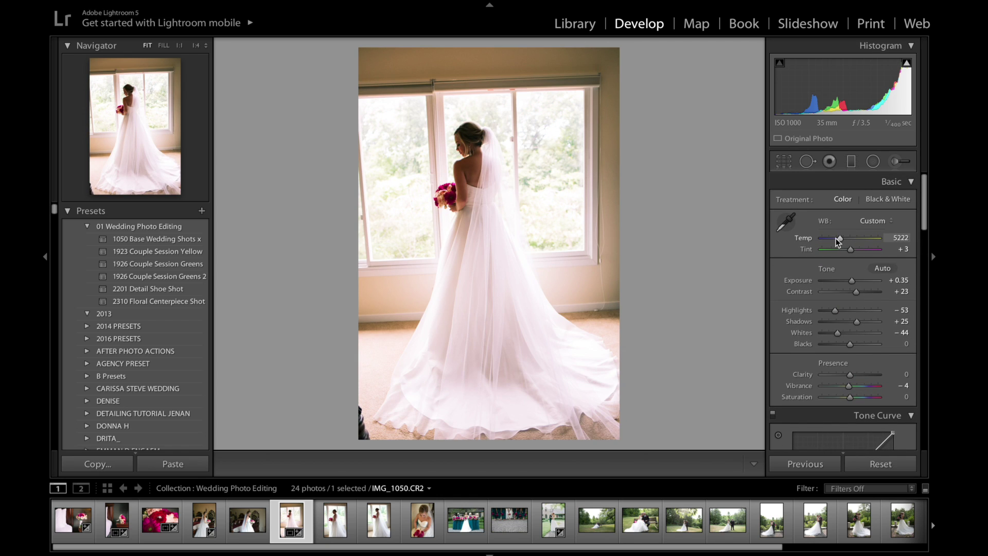
pyautogui.click(835, 239)
pyautogui.moveTo(835, 238); pyautogui.dragTo(837, 238)
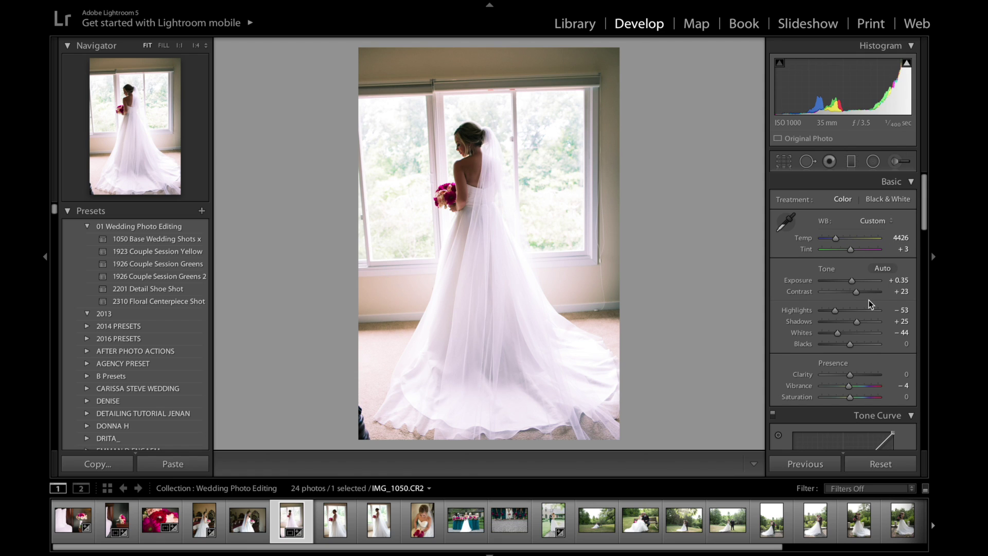
# Step: Reset IMG_1050's adjustments and apply the preset "1050 Base Wedding Shots x" to it
pyautogui.hotkey('ctrl', 'shift', 'r')
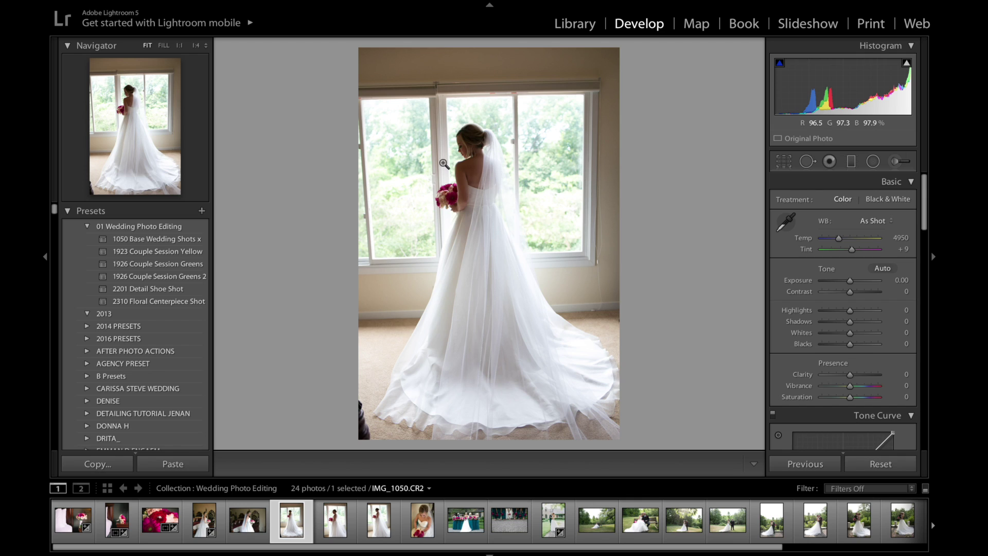
pyautogui.click(180, 239)
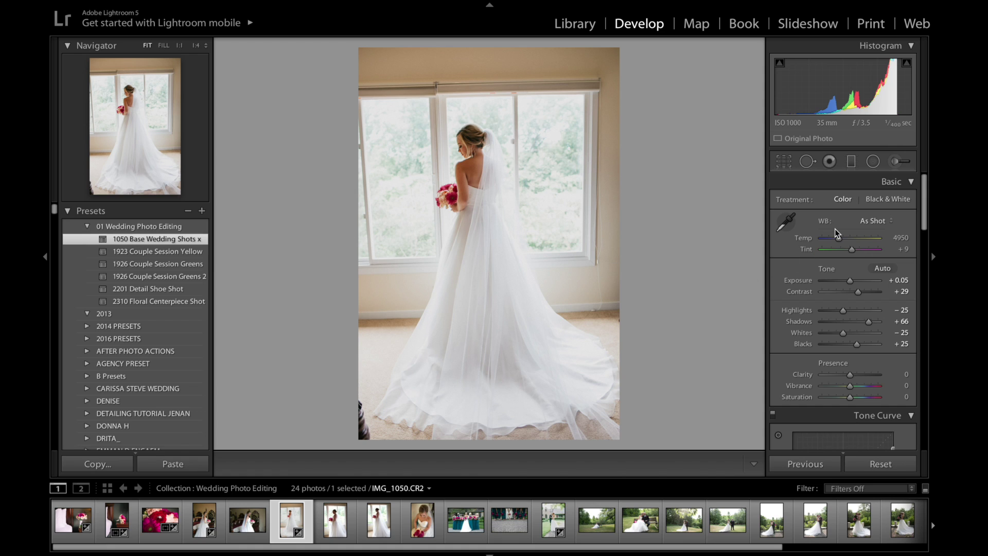
pyautogui.scroll(-1, 873, 274)
pyautogui.scroll(-1, 873, 283)
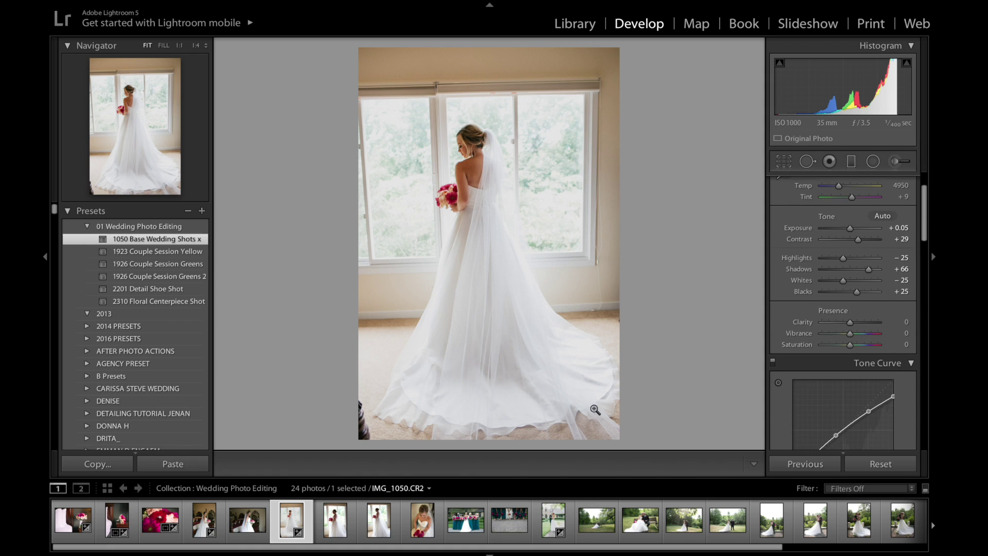
# Step: Apply the preset "1050 Base Wedding Shots x" to the bride photos IMG_1059 and IMG_1062
pyautogui.scroll(-2, 336, 520)
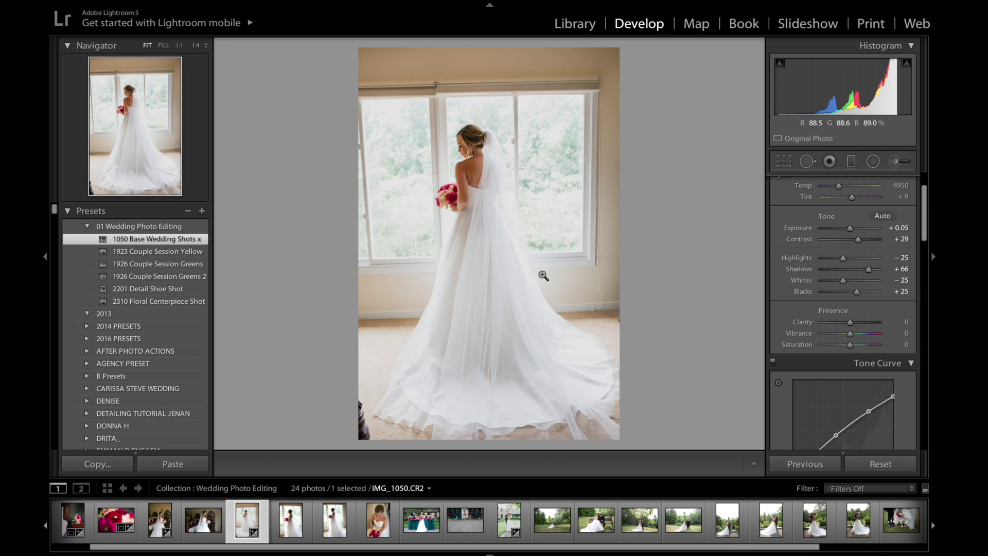
pyautogui.click(274, 539)
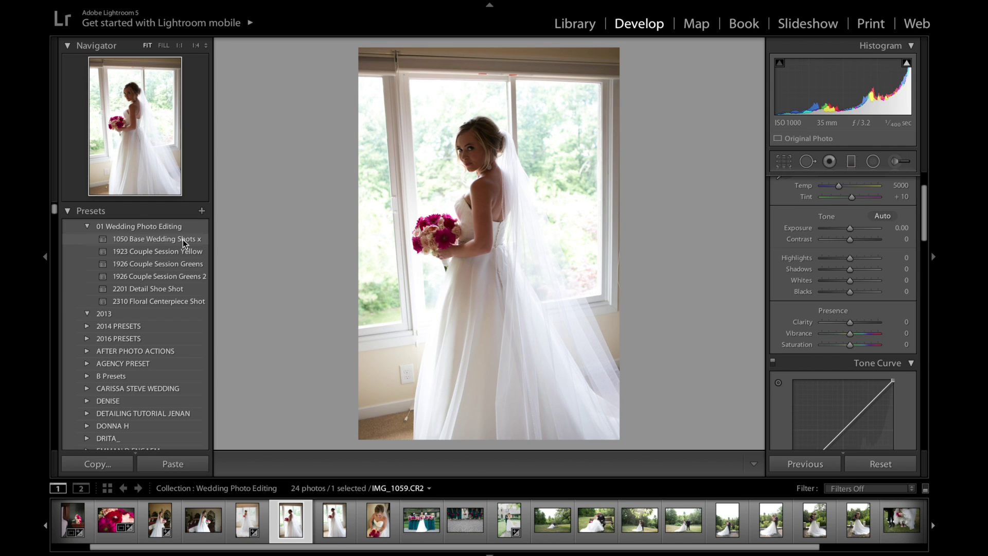
pyautogui.click(190, 240)
pyautogui.click(335, 520)
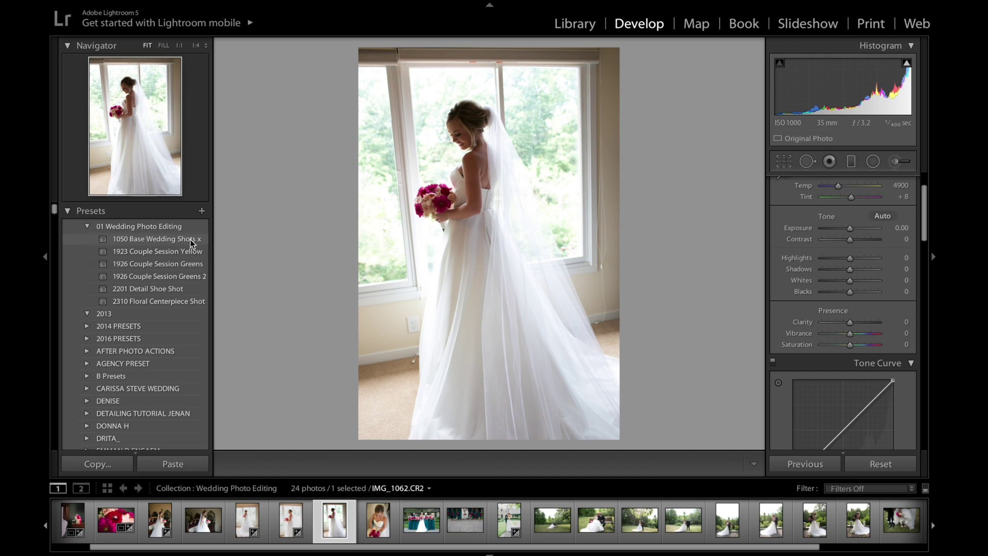
pyautogui.click(189, 240)
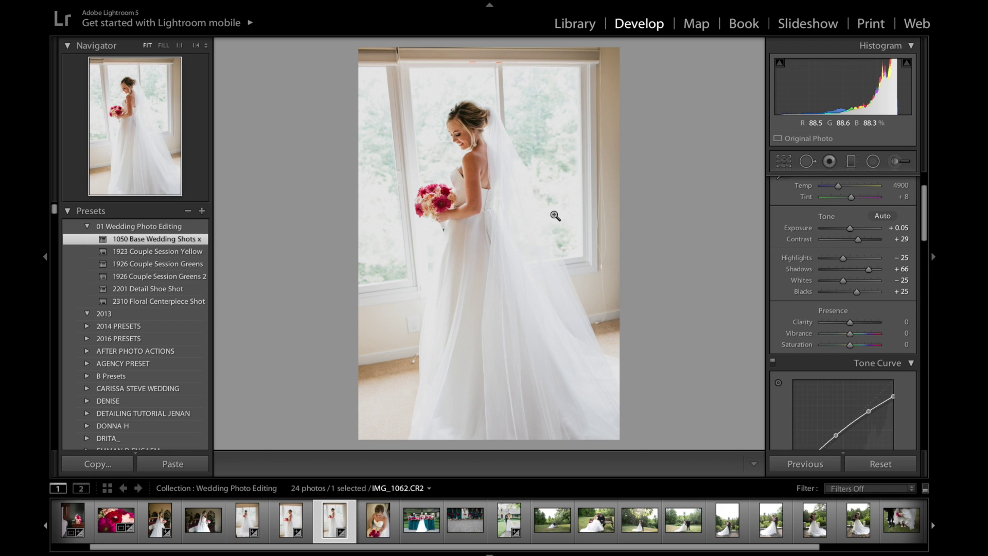
# Step: Set IMG_1062's Exposure to −0.15, Highlights to −77 and Whites to −74
pyautogui.press('-')
pyautogui.press('-')
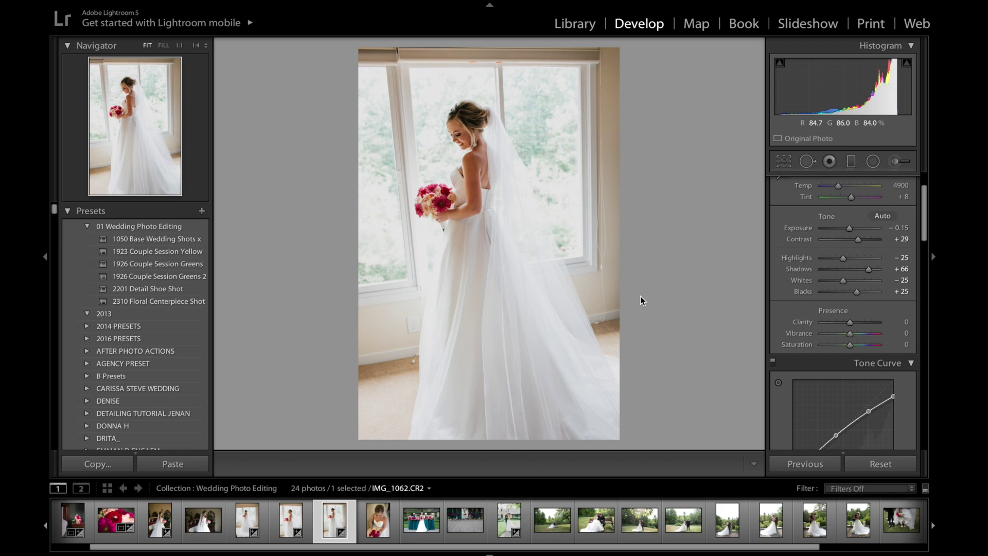
pyautogui.moveTo(833, 257); pyautogui.dragTo(820, 261)
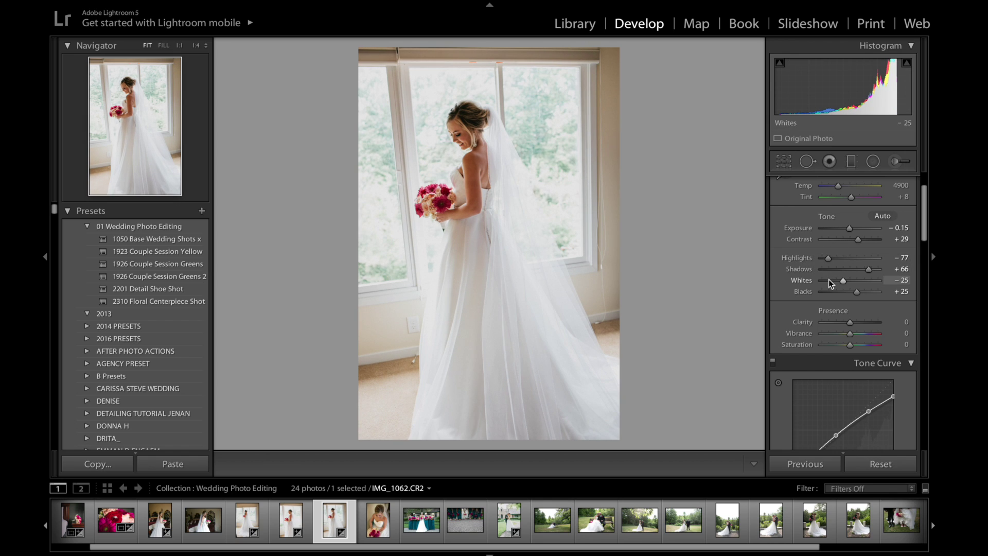
pyautogui.moveTo(834, 281); pyautogui.dragTo(821, 283)
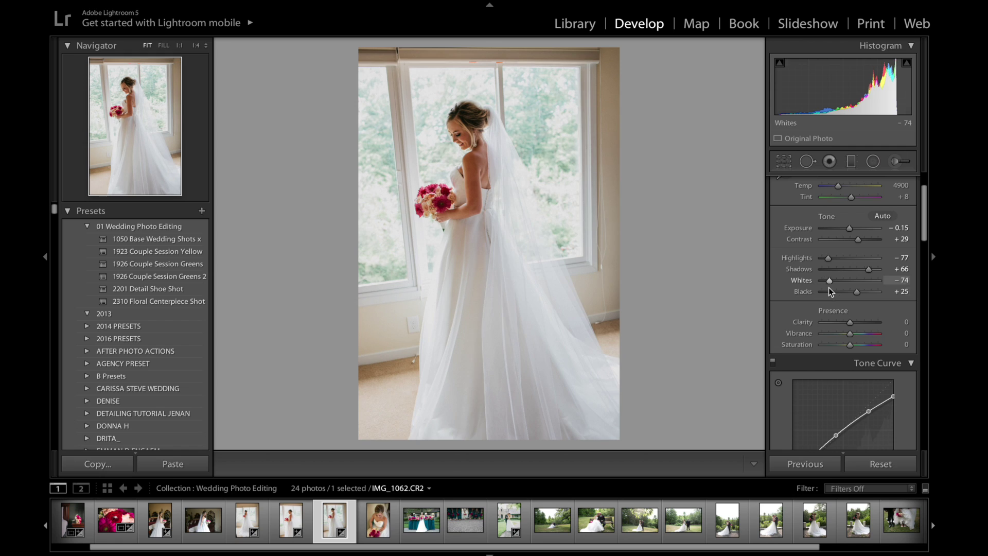
# Step: Compare IMG_1062 with IMG_1050 and set IMG_1062's Exposure to −0.05
pyautogui.click(260, 522)
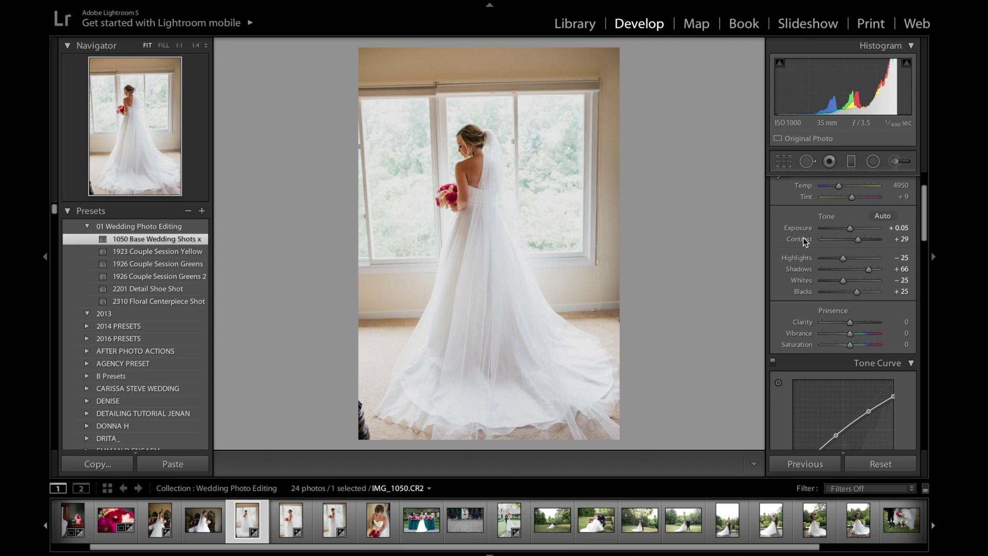
pyautogui.click(330, 524)
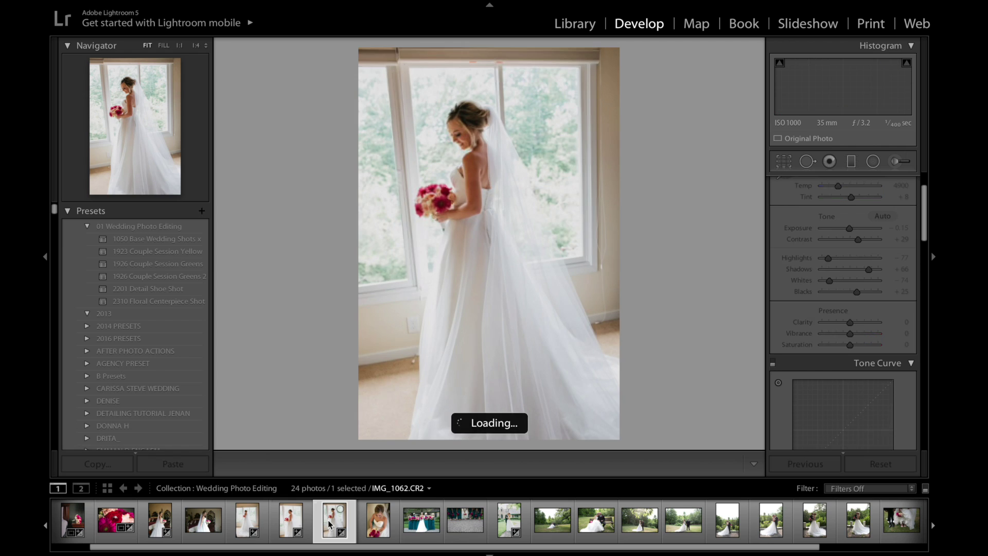
pyautogui.press('=')
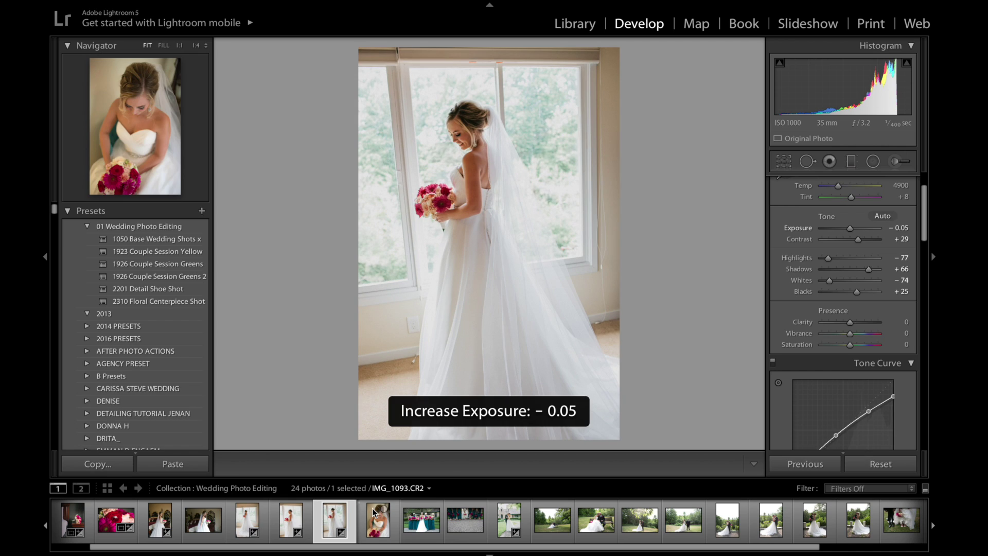
pyautogui.scroll(2, 812, 226)
pyautogui.scroll(-2, 863, 236)
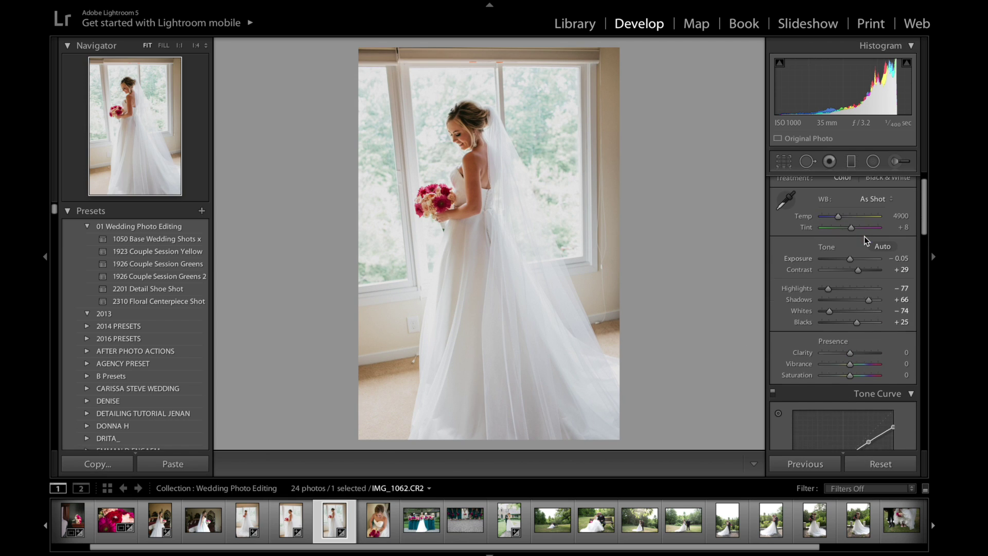
# Step: Review IMG_1062's basic tone settings and compare the edited photo with its unedited version
pyautogui.scroll(-5, 849, 275)
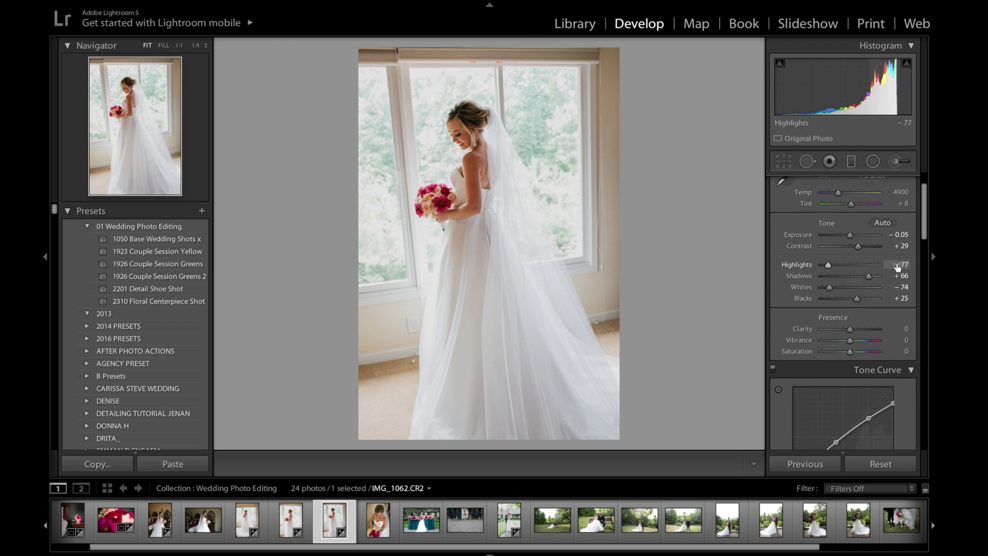
pyautogui.scroll(1, 896, 265)
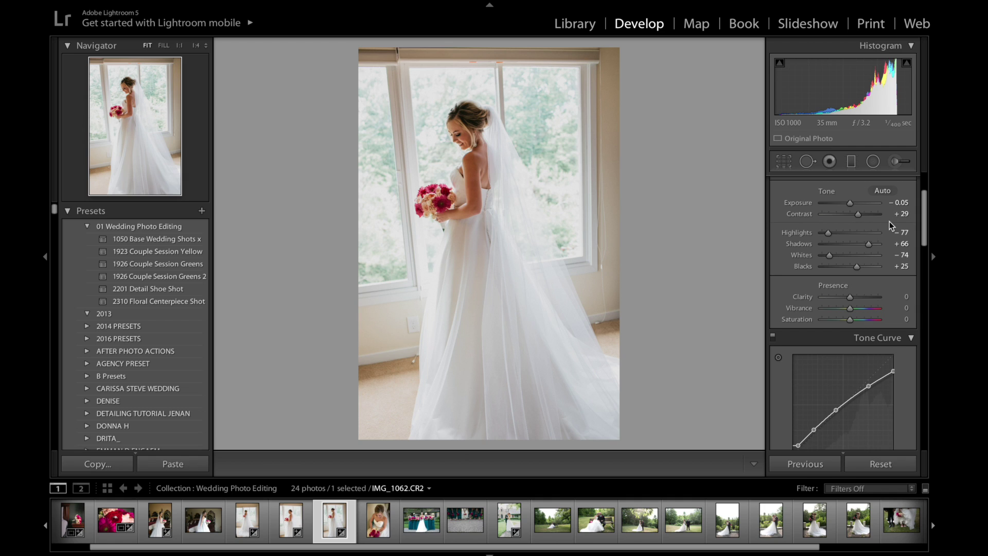
pyautogui.scroll(-1, 881, 216)
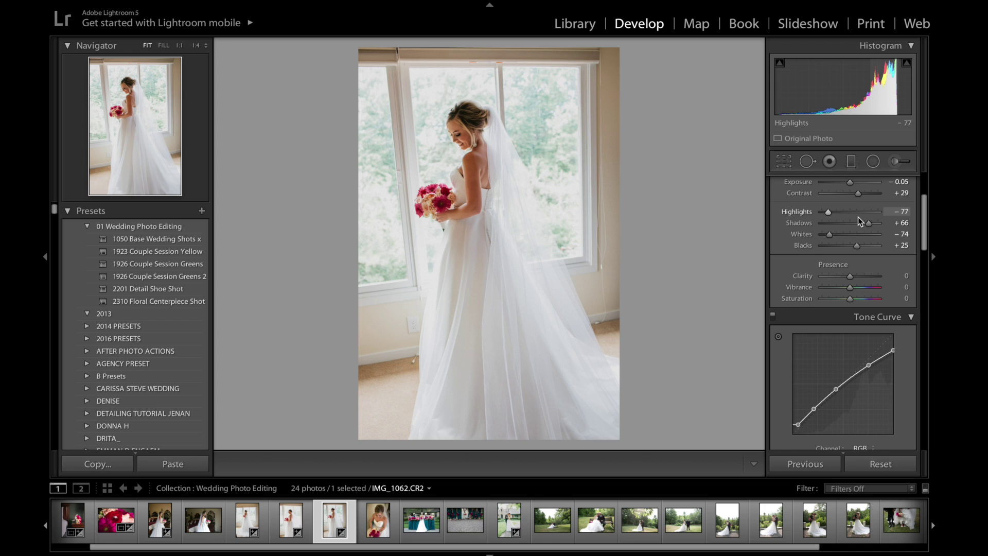
pyautogui.scroll(-1, 832, 211)
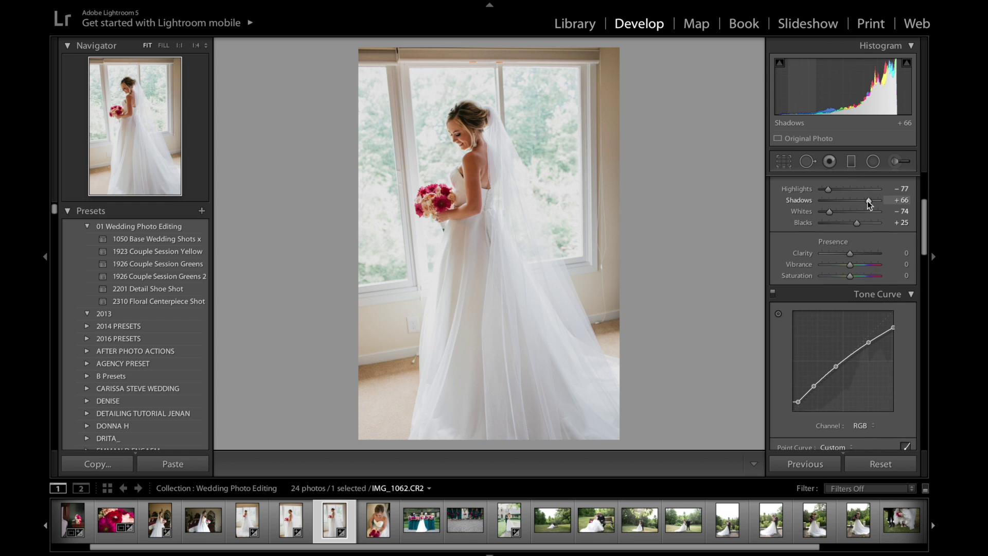
pyautogui.scroll(-1, 867, 201)
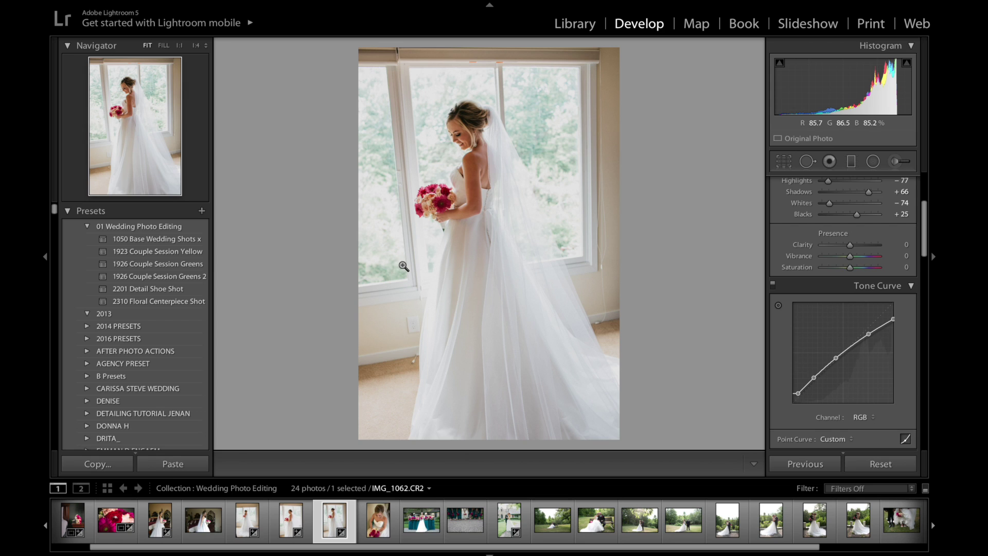
pyautogui.press('\\')
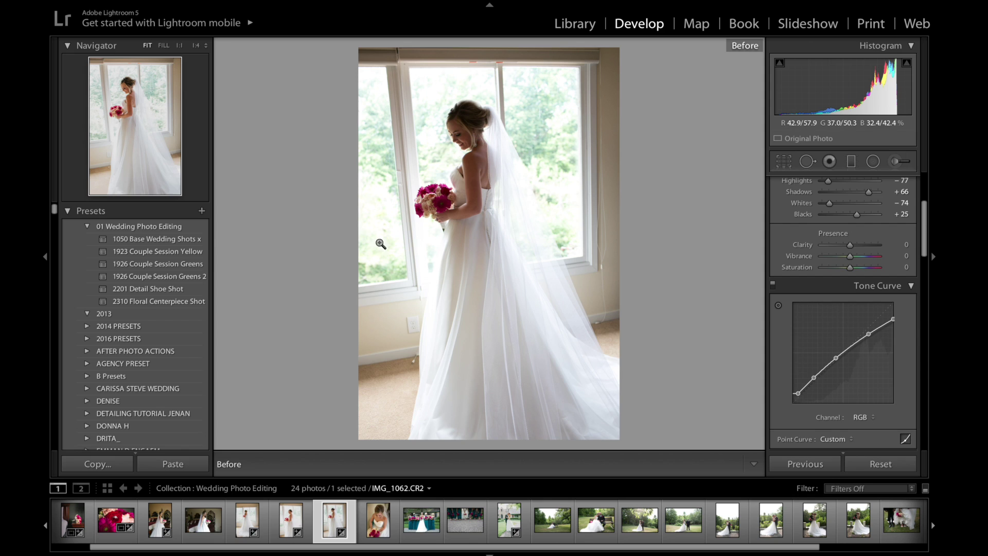
pyautogui.press('\\')
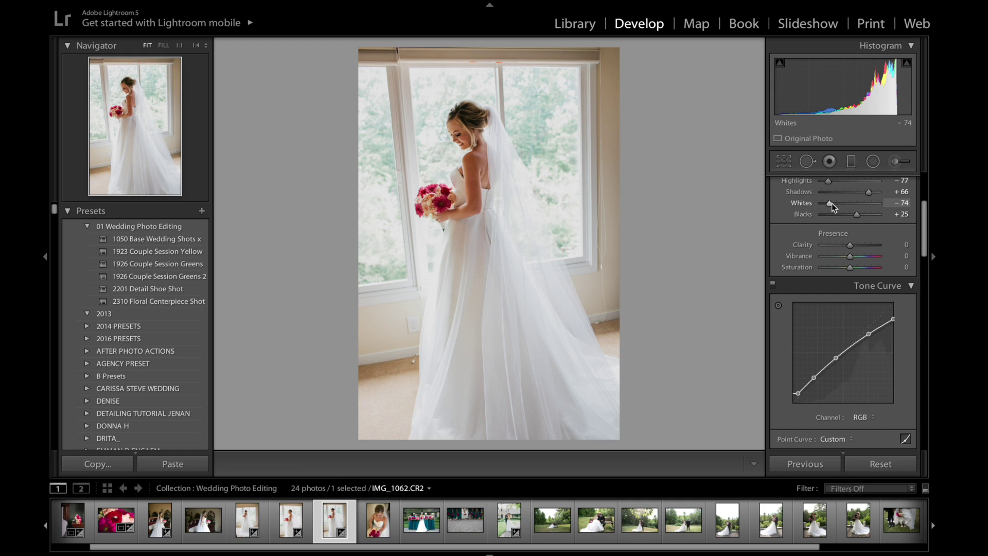
pyautogui.scroll(1, 826, 206)
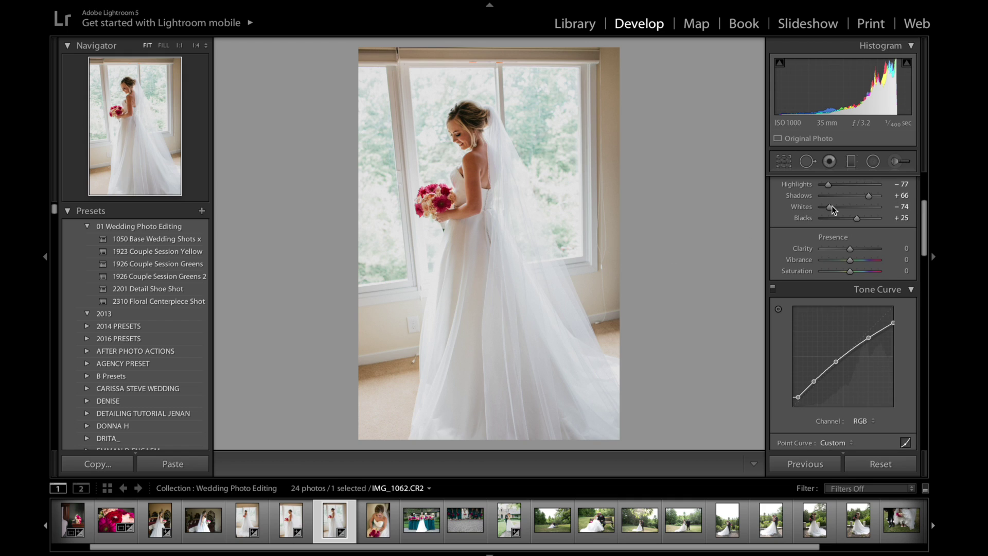
# Step: Move the RGB tone curve's black point to the graph's lowest corner and its white point to the highest corner
pyautogui.scroll(-3, 849, 260)
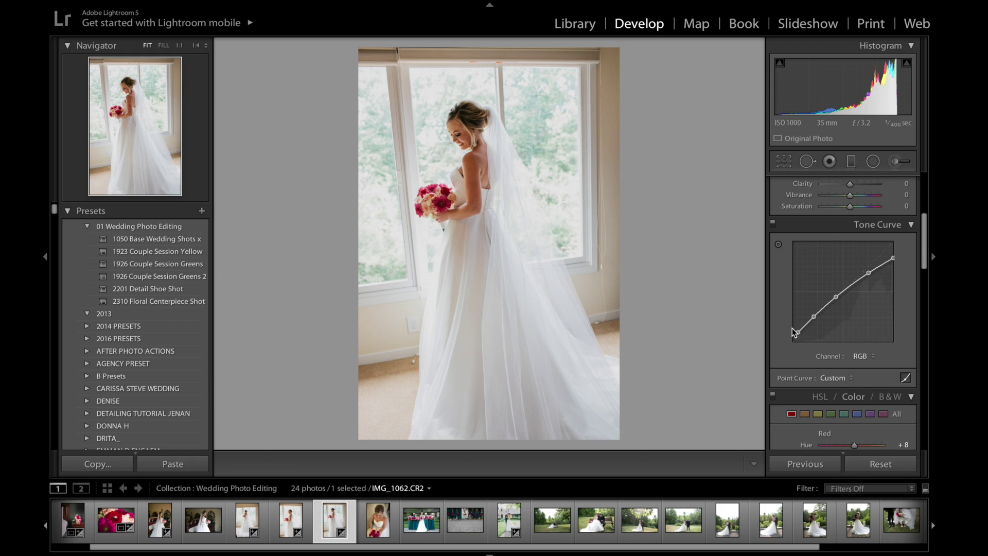
pyautogui.moveTo(794, 331); pyautogui.dragTo(787, 380)
pyautogui.moveTo(892, 257); pyautogui.dragTo(893, 242)
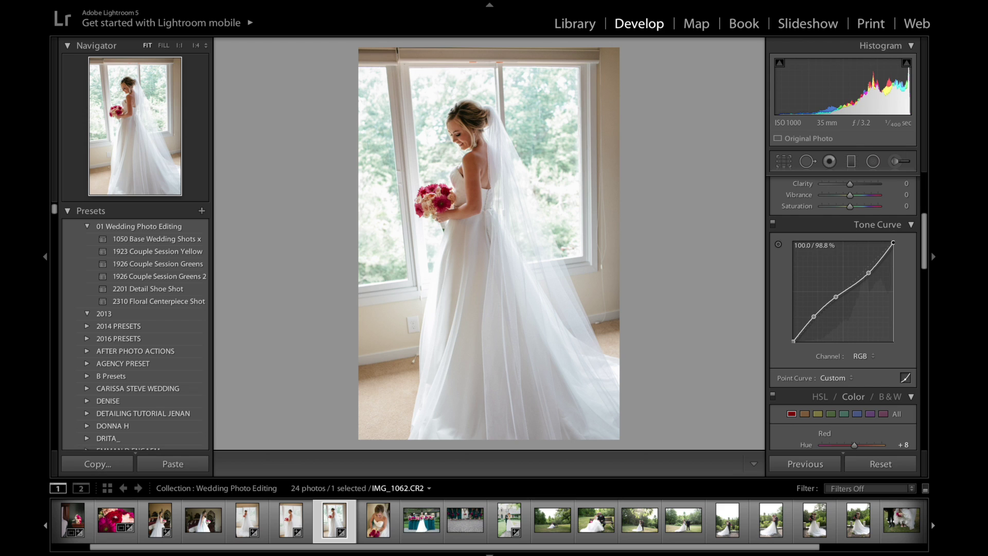
pyautogui.moveTo(895, 244)
pyautogui.mouseDown()
pyautogui.moveTo(894, 262)
pyautogui.moveTo(893, 242)
pyautogui.mouseUp()
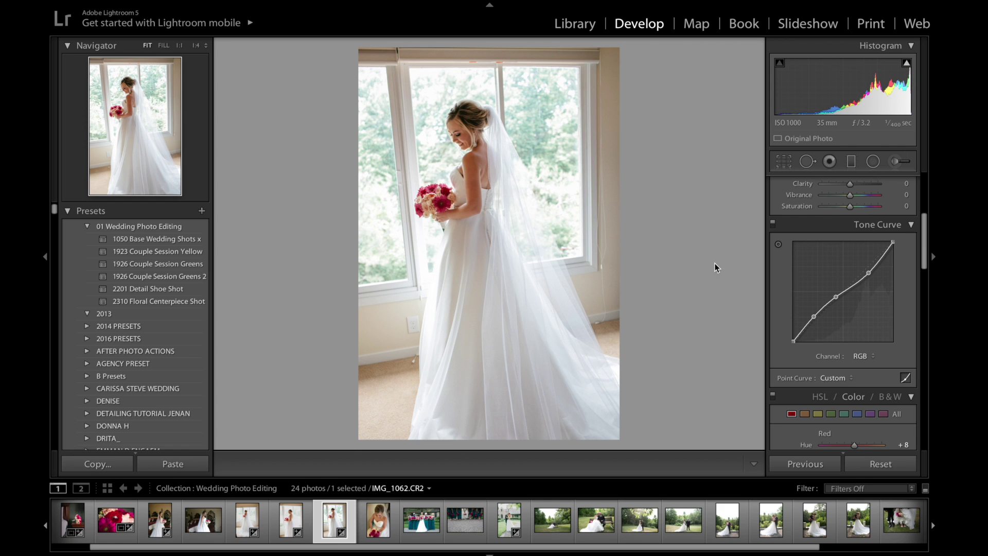
# Step: Try raising the highlights point of the RGB tone curve and undo each attempt
pyautogui.moveTo(869, 274); pyautogui.dragTo(863, 267)
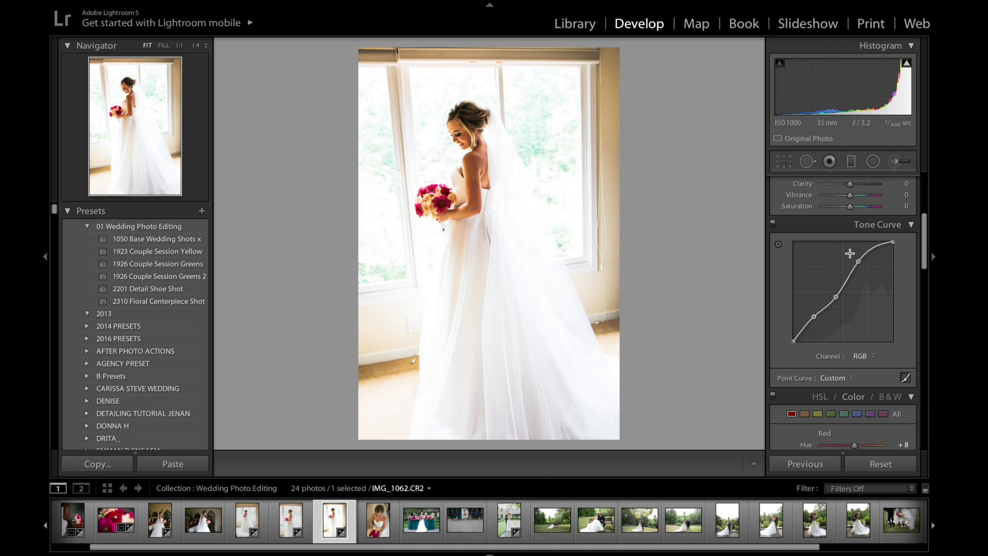
pyautogui.hotkey('ctrl', 'z')
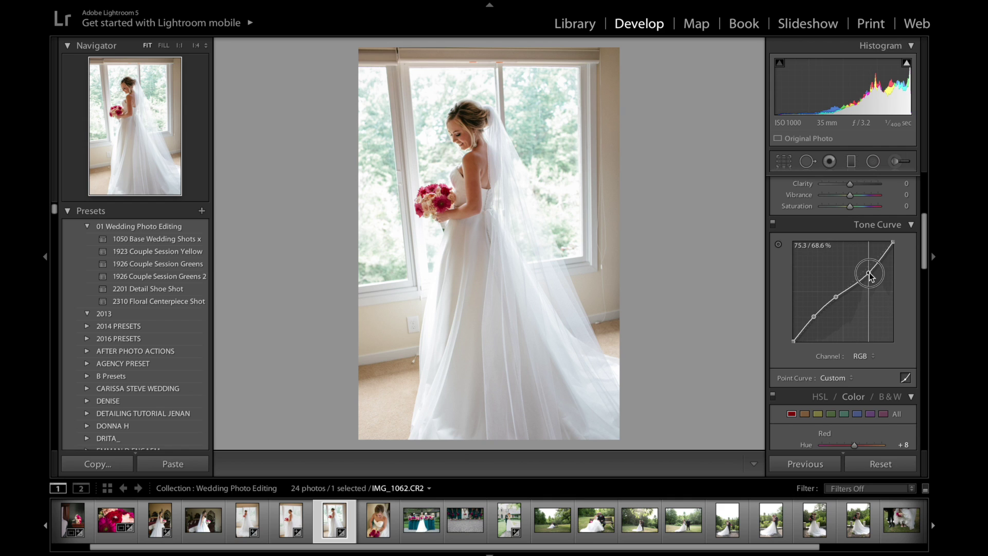
pyautogui.moveTo(870, 273); pyautogui.dragTo(858, 261)
pyautogui.hotkey('ctrl', 'z')
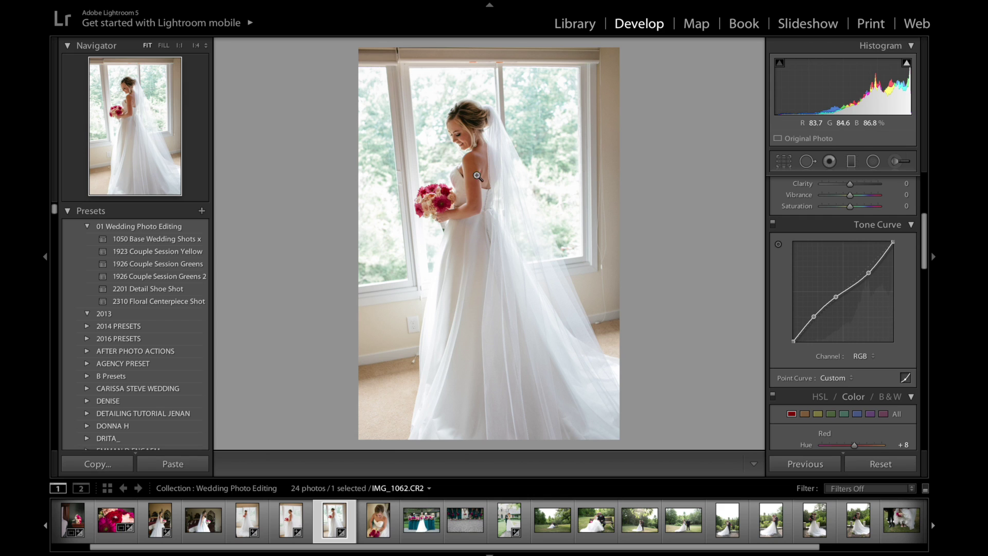
# Step: Paste IMG_1062's adjustments onto IMG_1059 and return to IMG_1062
pyautogui.click(291, 525)
pyautogui.hotkey('ctrl', 'shift', 'v')
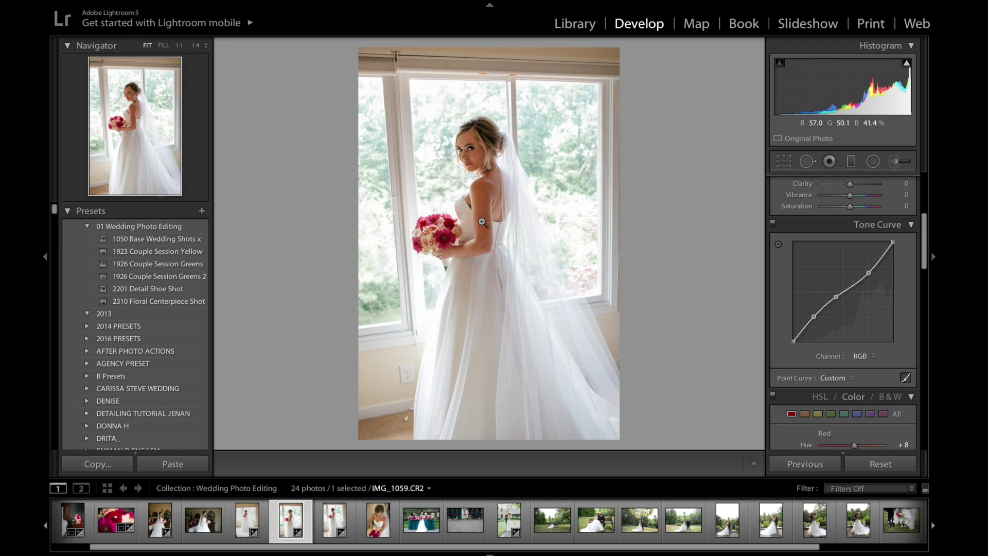
pyautogui.press('Right')
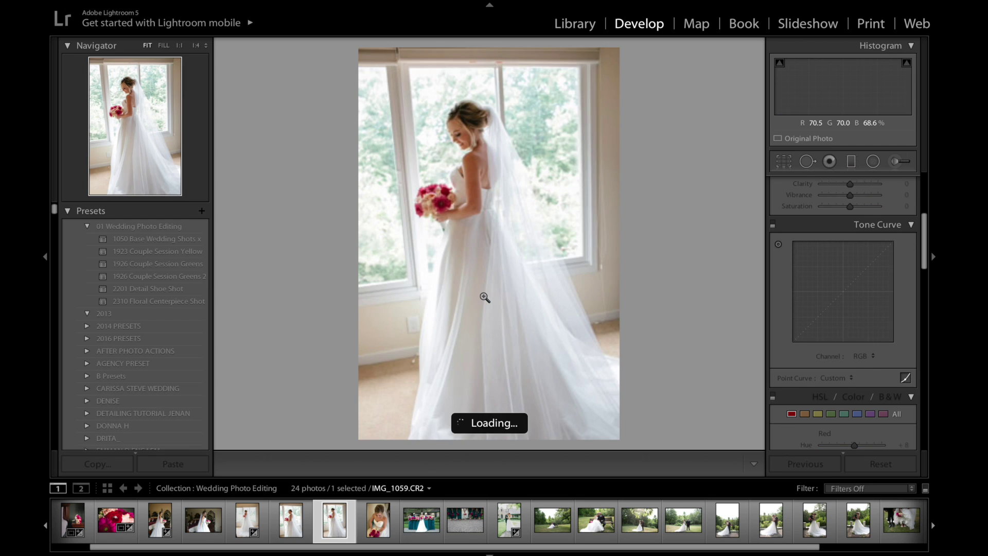
# Step: Examine IMG_1062's Red, Green and Blue channel tone curves and its Red, Orange and Yellow color adjustments
pyautogui.scroll(-2, 862, 292)
pyautogui.click(864, 307)
pyautogui.click(869, 316)
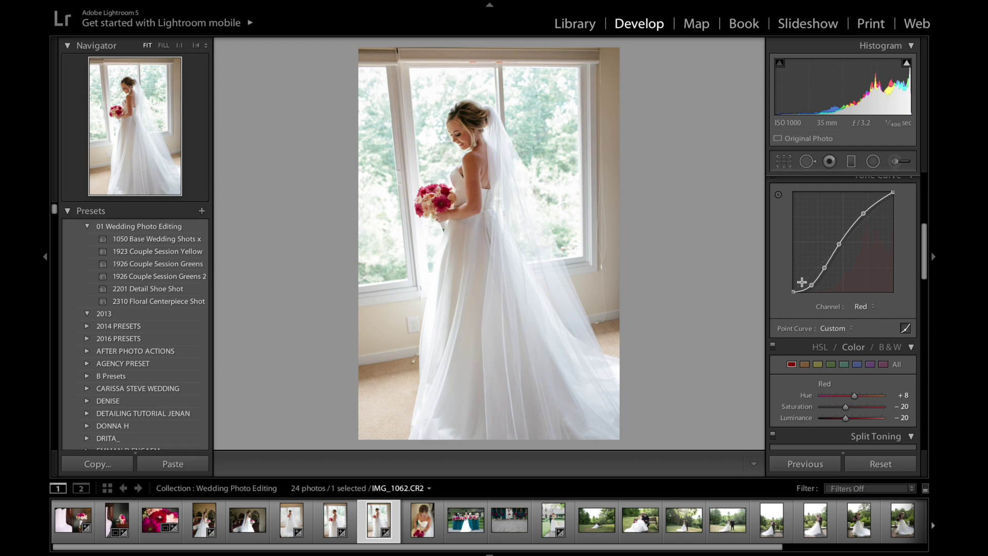
pyautogui.click(858, 306)
pyautogui.click(860, 315)
pyautogui.click(864, 308)
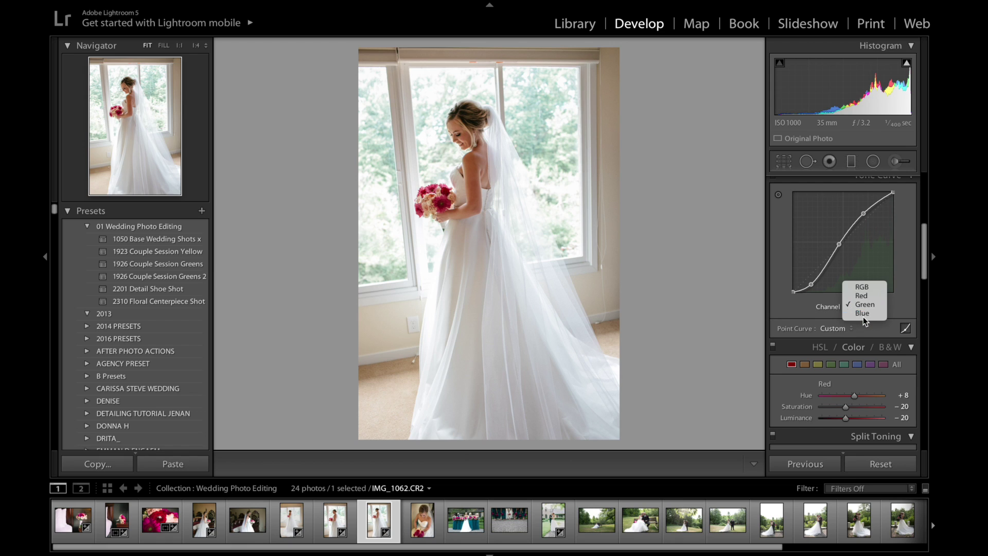
pyautogui.click(863, 314)
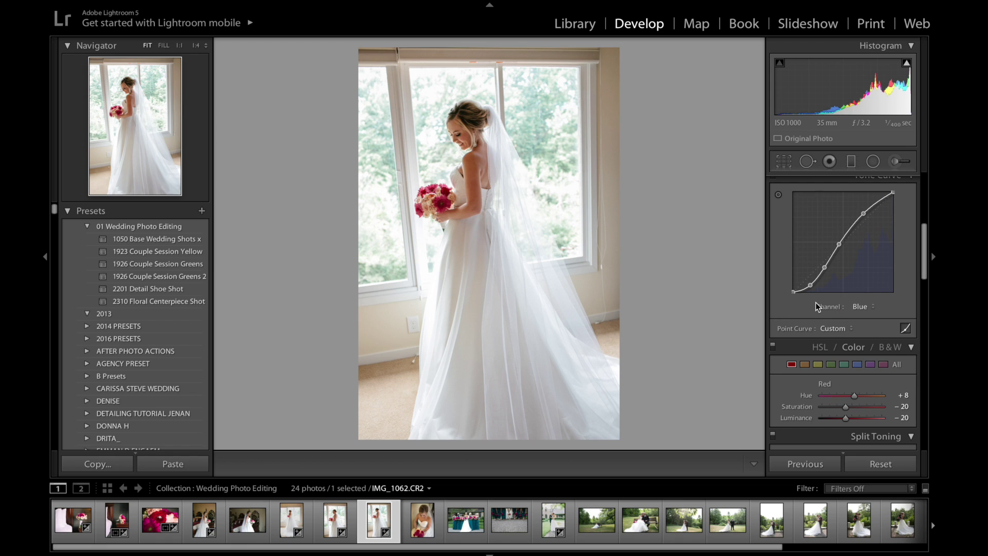
pyautogui.scroll(-5, 845, 309)
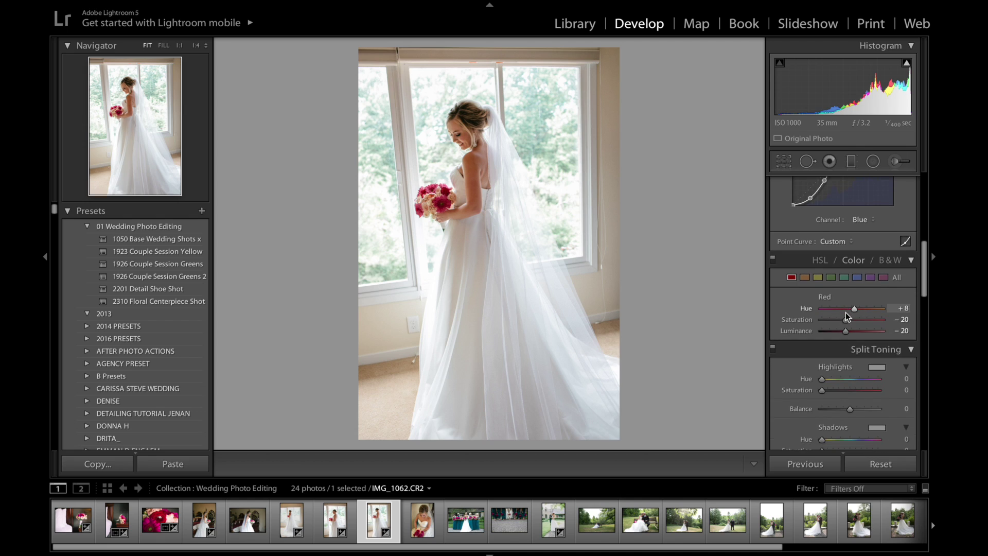
pyautogui.scroll(-1, 845, 313)
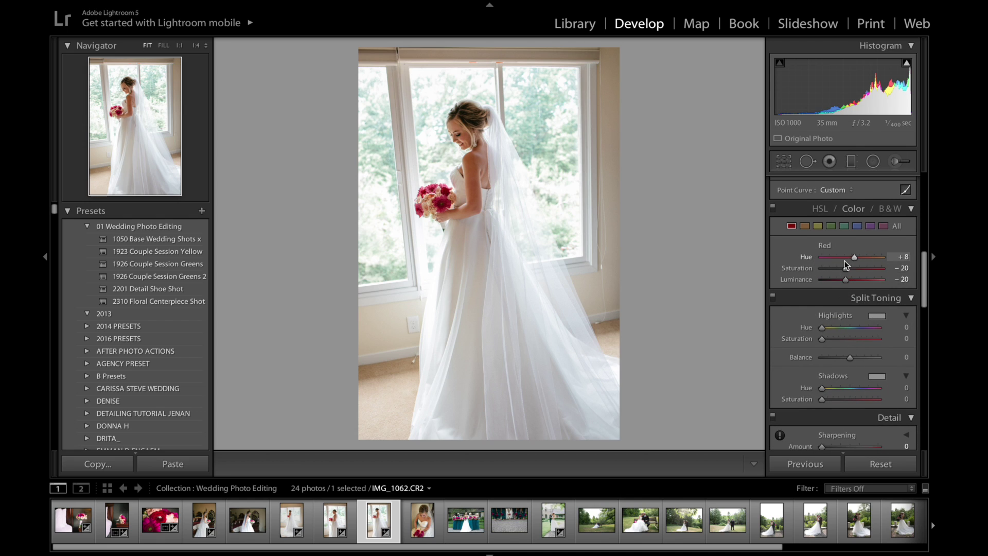
pyautogui.click(806, 227)
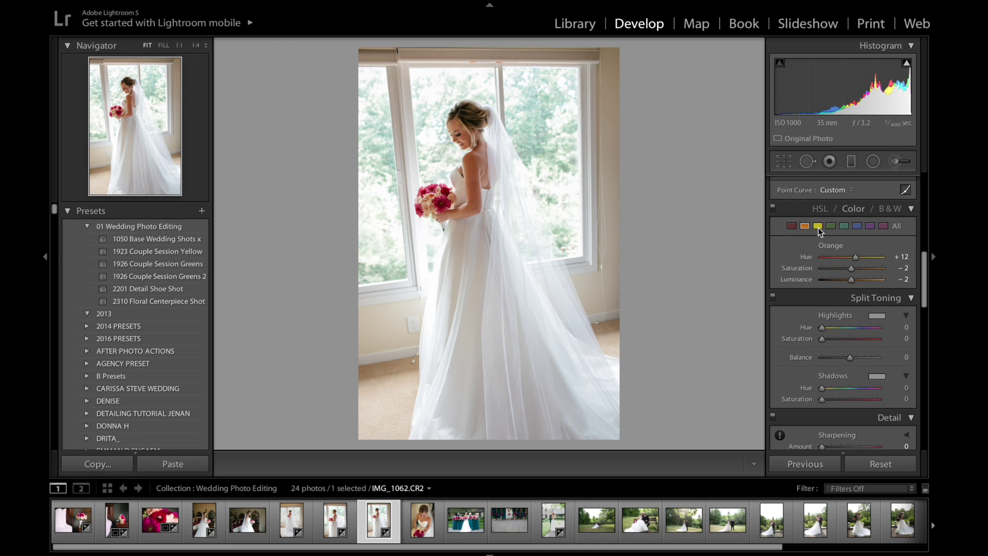
pyautogui.click(818, 227)
# Step: Compare the greens with the unedited photo, try Green Saturation at +100 and undo it
pyautogui.press('\\')
pyautogui.press('\\')
pyautogui.press('\\')
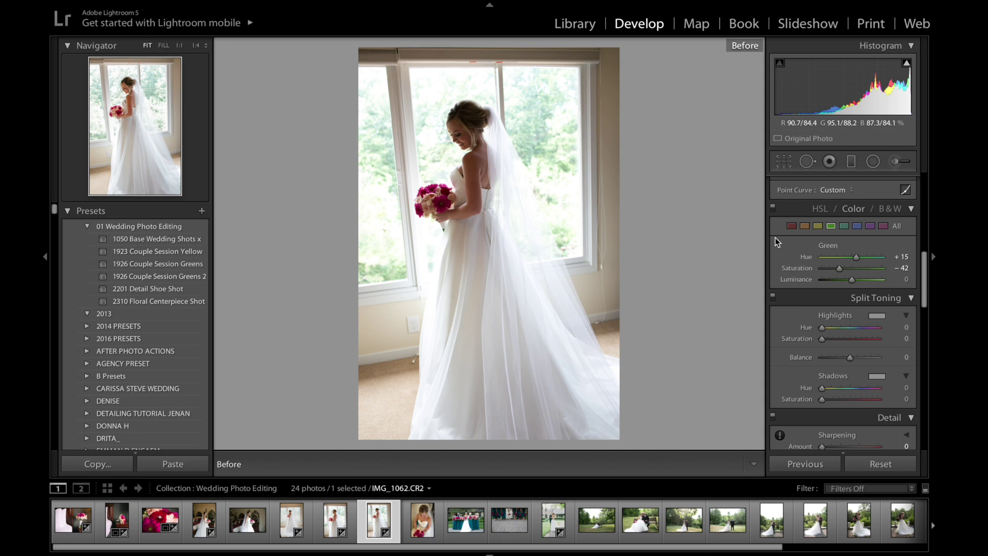
pyautogui.press('\\')
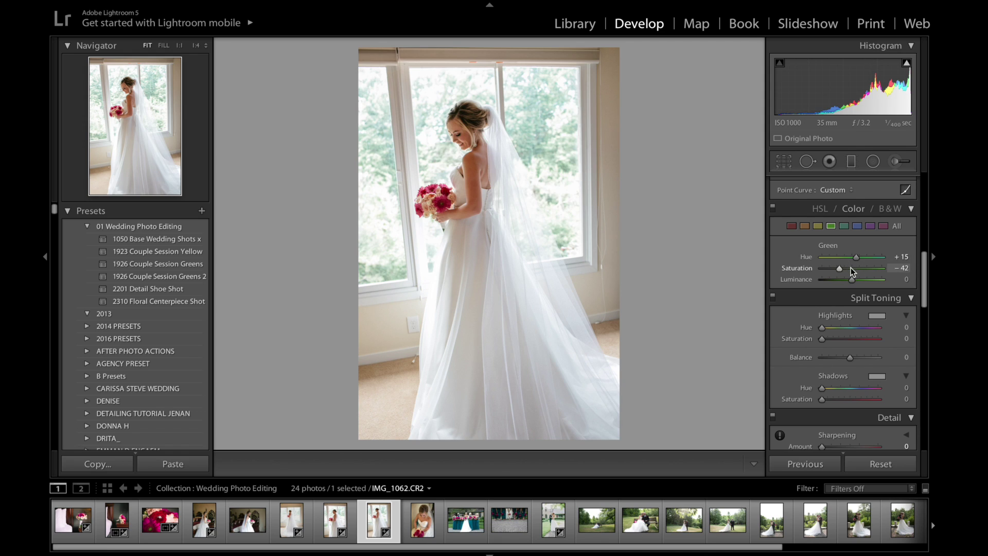
pyautogui.moveTo(851, 269); pyautogui.dragTo(884, 269)
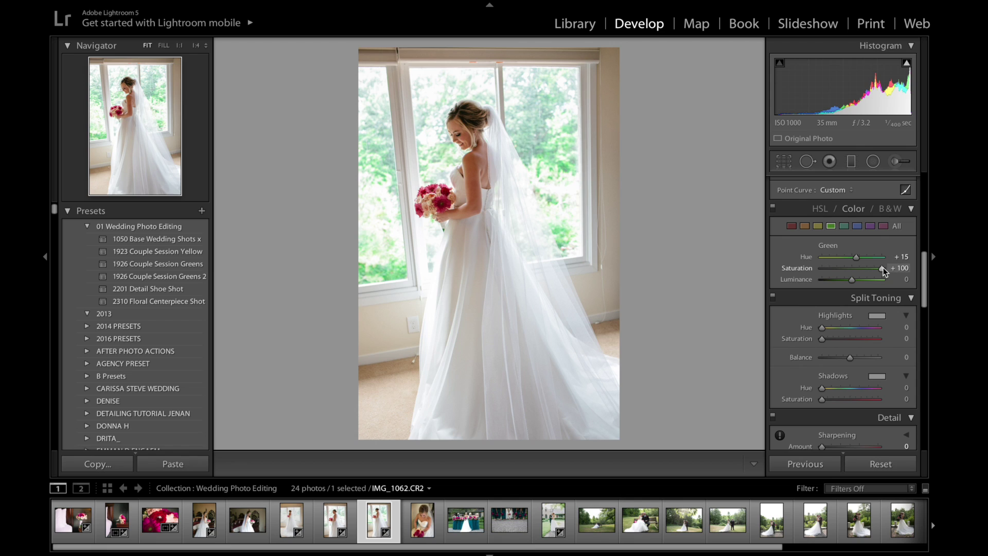
pyautogui.hotkey('ctrl', 'z')
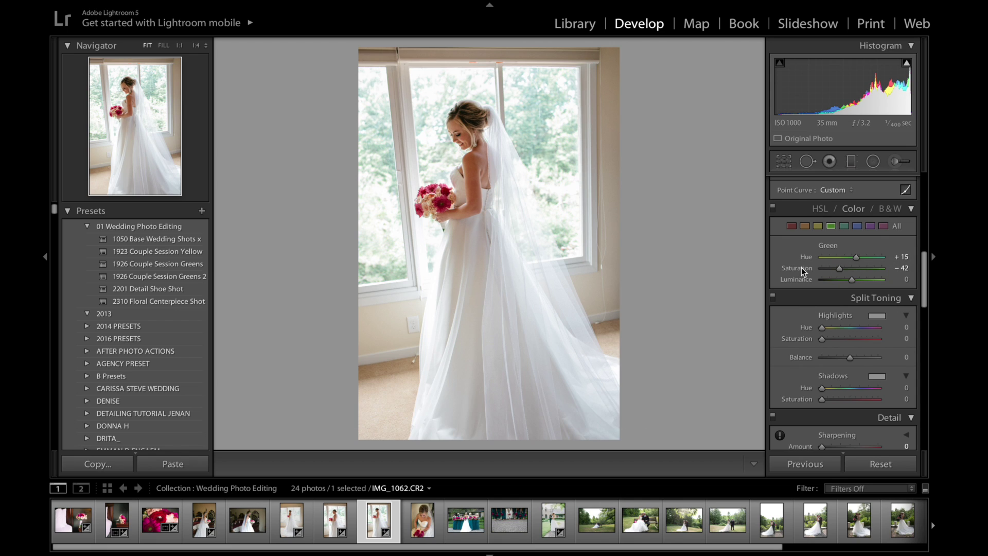
# Step: Check the Aqua and Blue color adjustments and reset the Purple Hue to its default
pyautogui.click(845, 226)
pyautogui.click(858, 229)
pyautogui.click(871, 227)
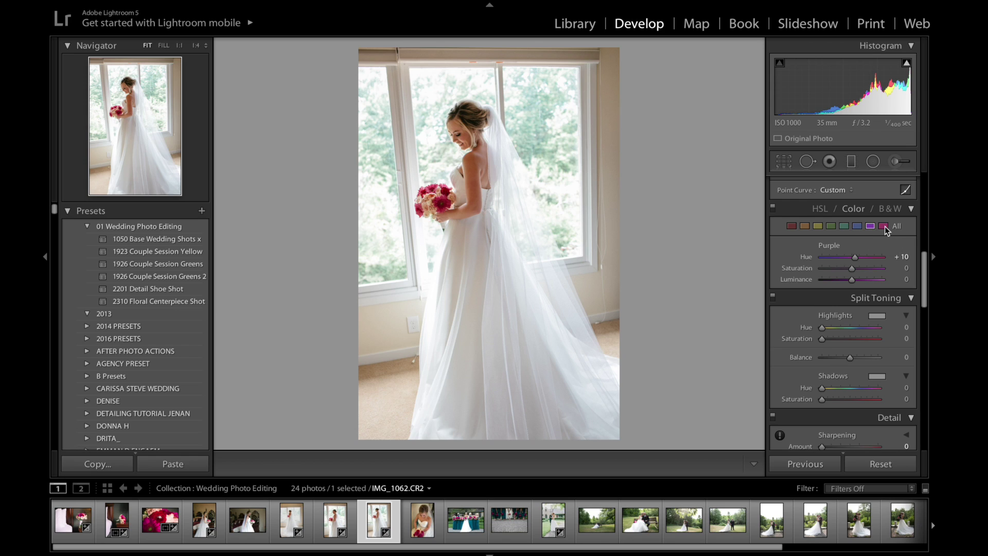
pyautogui.moveTo(855, 257); pyautogui.dragTo(852, 259)
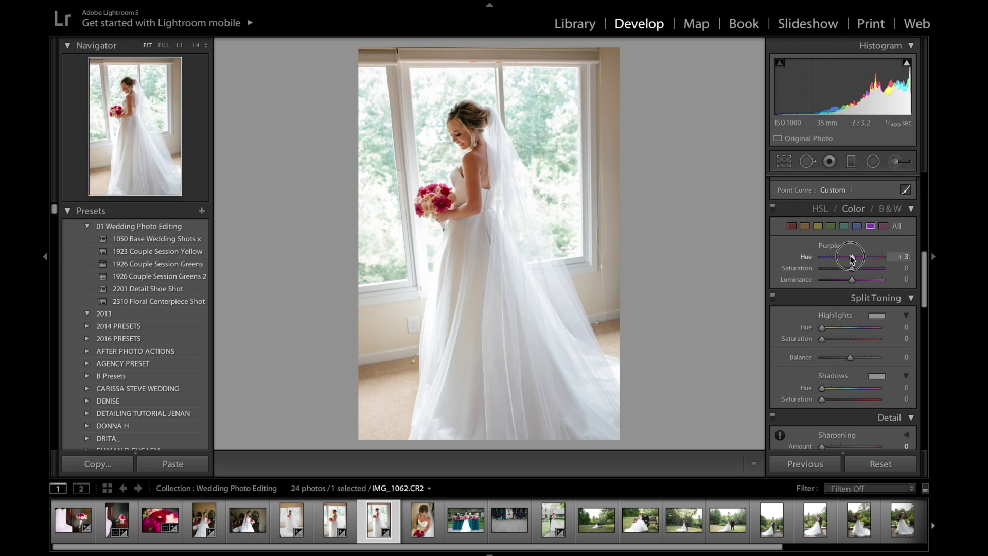
pyautogui.doubleClick(849, 256)
# Step: Try extreme Magenta values with Hue at +100 and Saturation at −100, and undo both changes
pyautogui.click(884, 226)
pyautogui.moveTo(858, 257); pyautogui.dragTo(819, 268)
pyautogui.hotkey('ctrl', 'z')
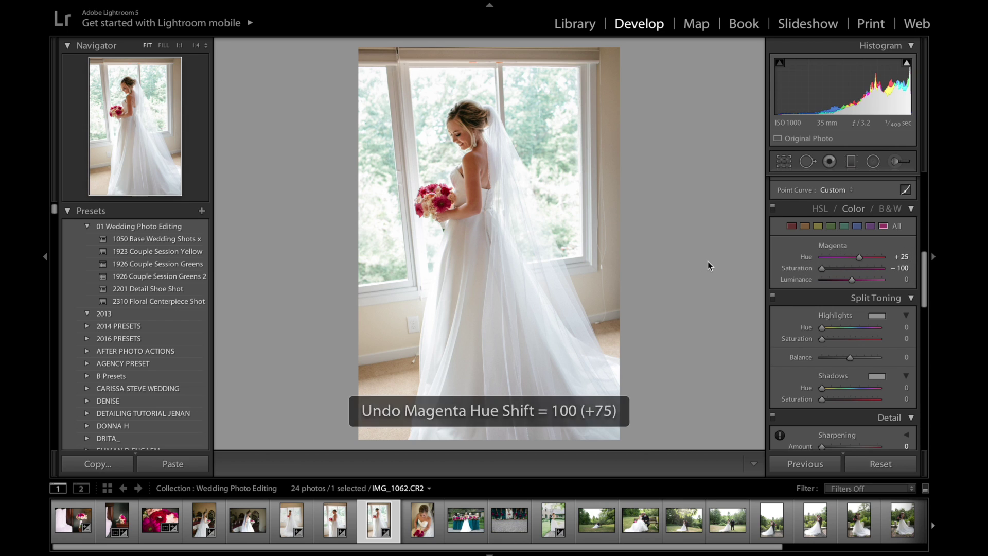
pyautogui.hotkey('ctrl', 'z')
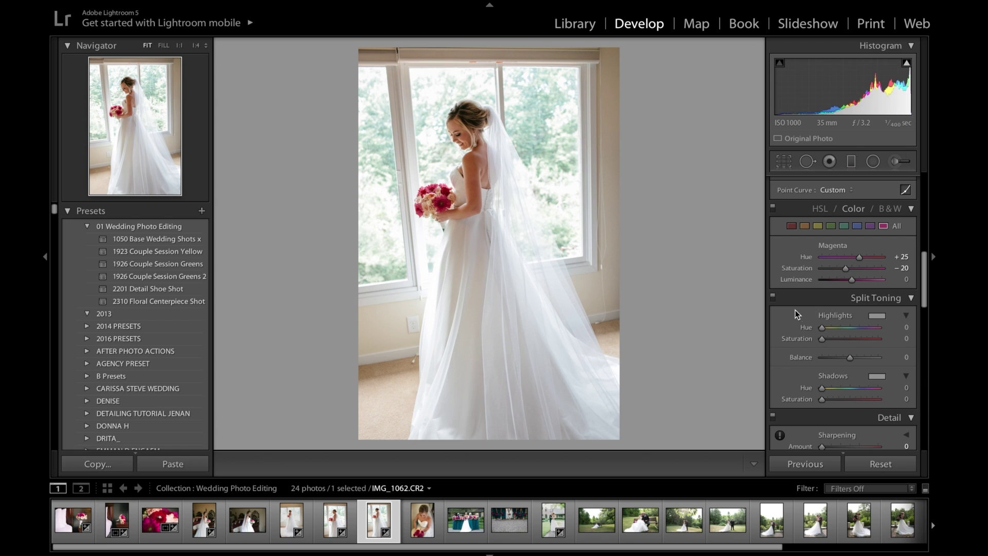
# Step: Try Green Primary Saturation at −69 and +100 in Camera Calibration, and undo the change
pyautogui.scroll(-5, 851, 332)
pyautogui.scroll(-8, 849, 344)
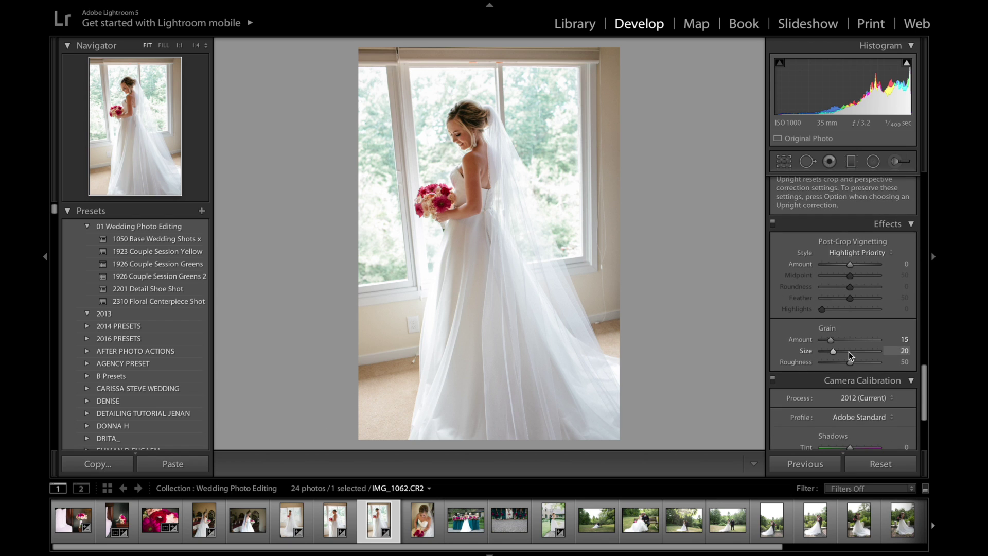
pyautogui.scroll(-3, 848, 351)
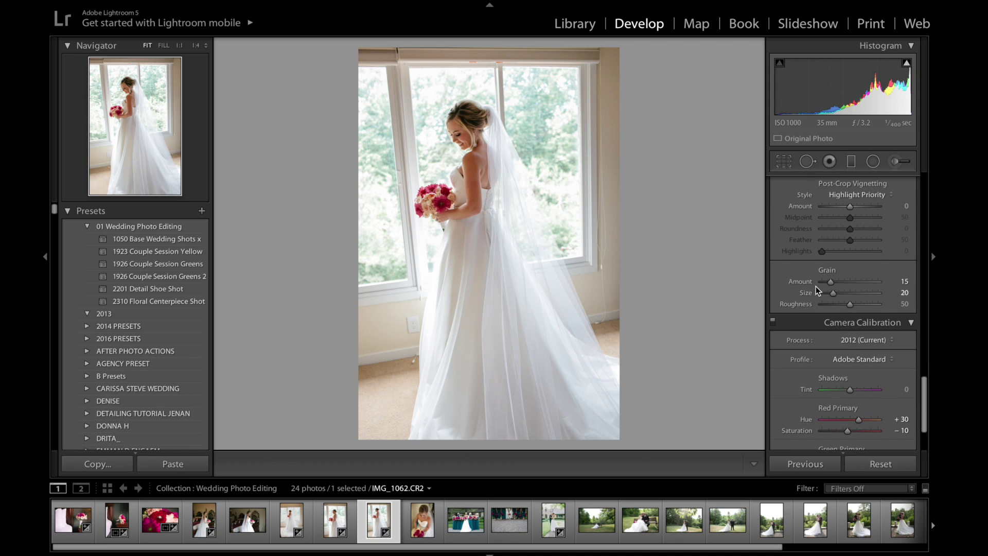
pyautogui.scroll(-4, 807, 335)
pyautogui.scroll(1, 811, 339)
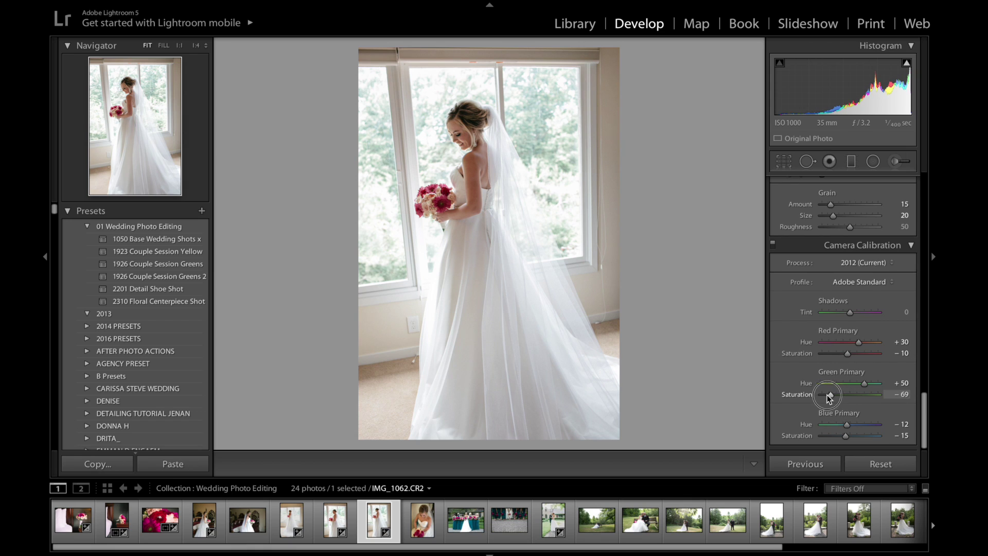
pyautogui.moveTo(847, 395); pyautogui.dragTo(879, 399)
pyautogui.hotkey('ctrl', 'z')
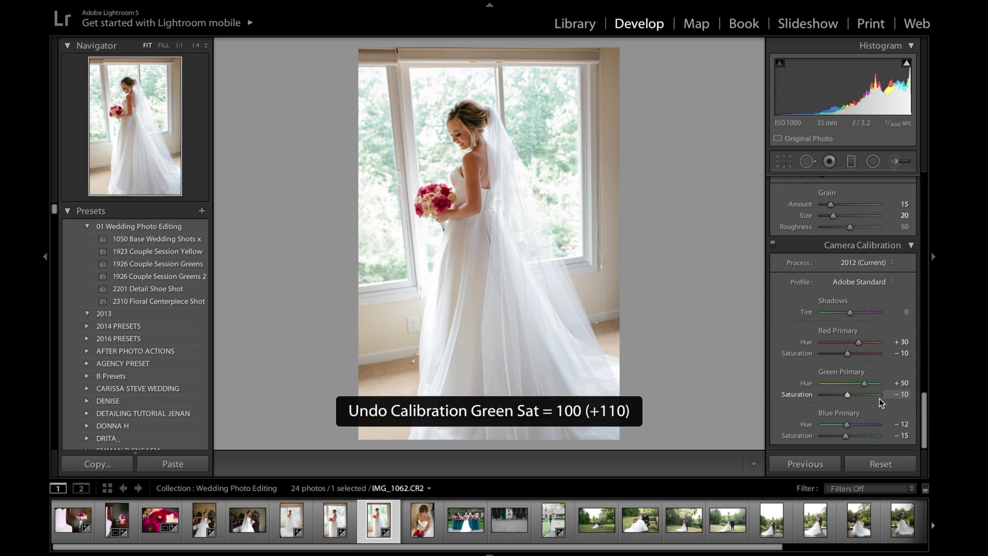
# Step: Try the Camera Portrait profile in Camera Calibration, and undo the change
pyautogui.click(884, 283)
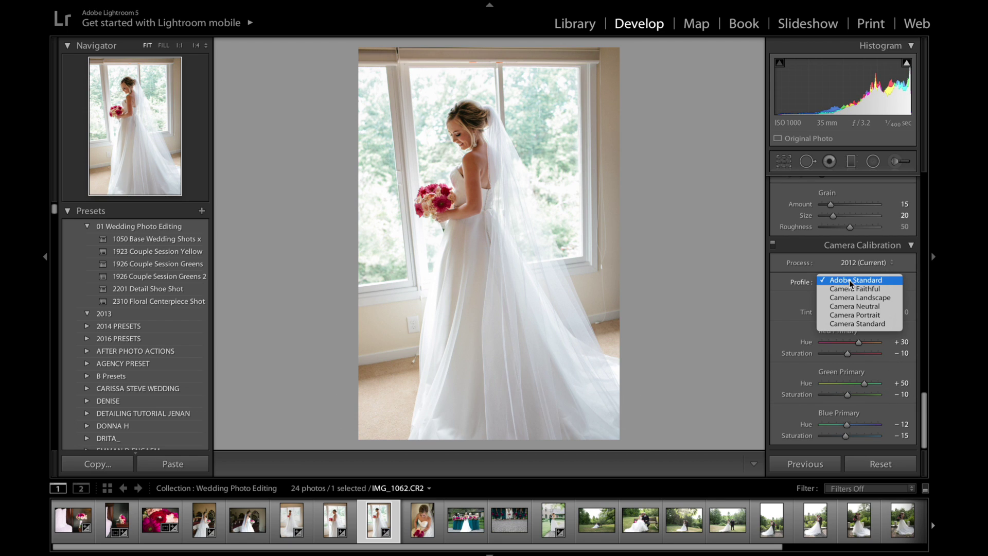
pyautogui.click(875, 315)
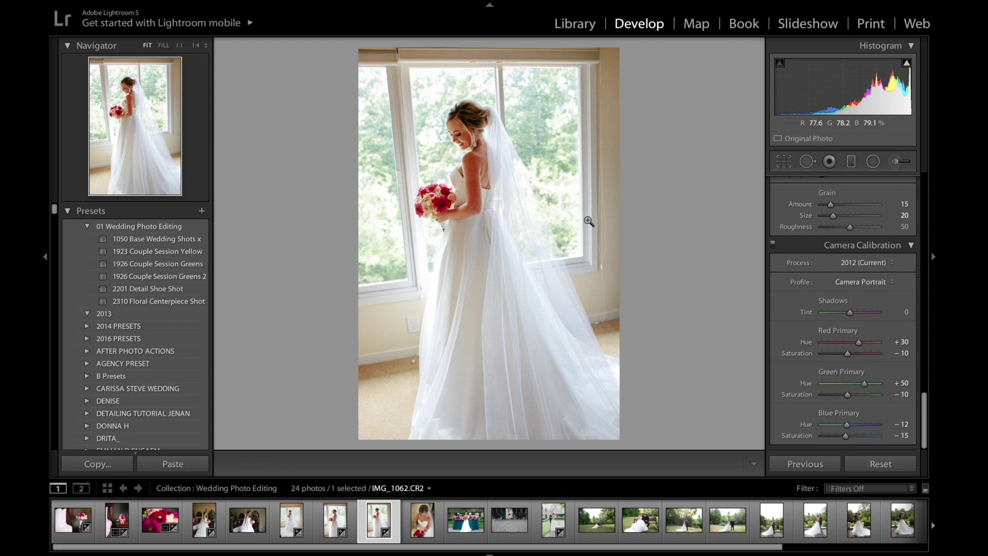
pyautogui.hotkey('ctrl', 'z')
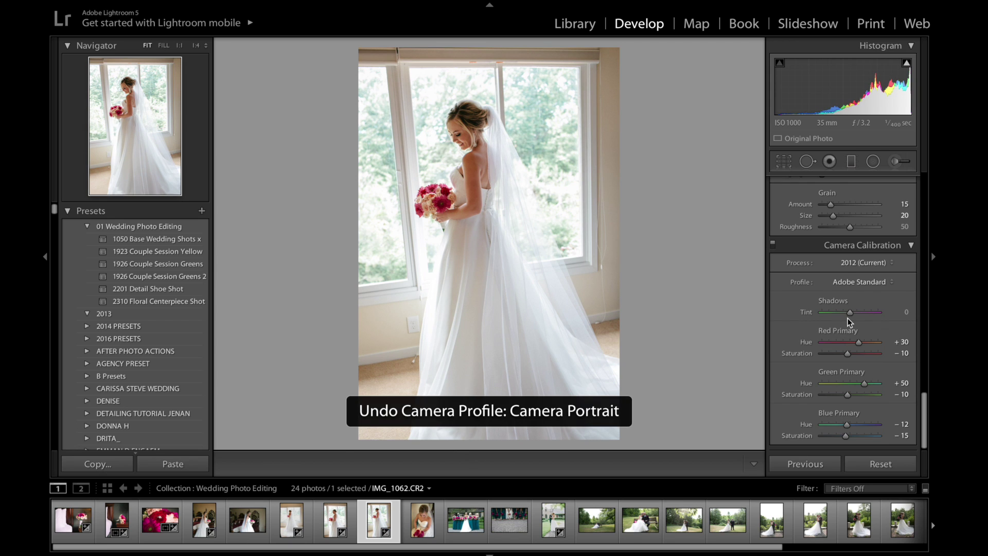
pyautogui.scroll(15, 856, 351)
pyautogui.scroll(2, 856, 351)
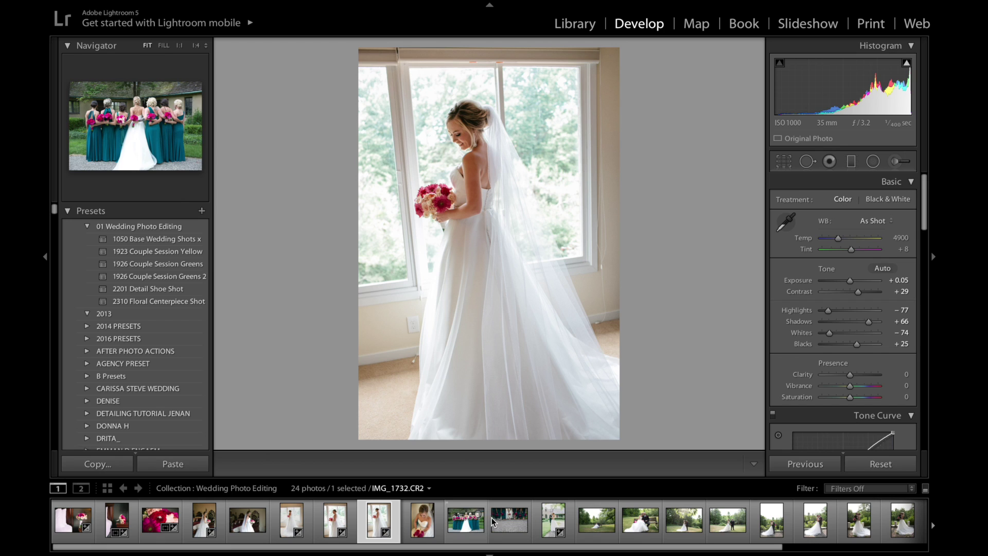
pyautogui.scroll(-17, 840, 318)
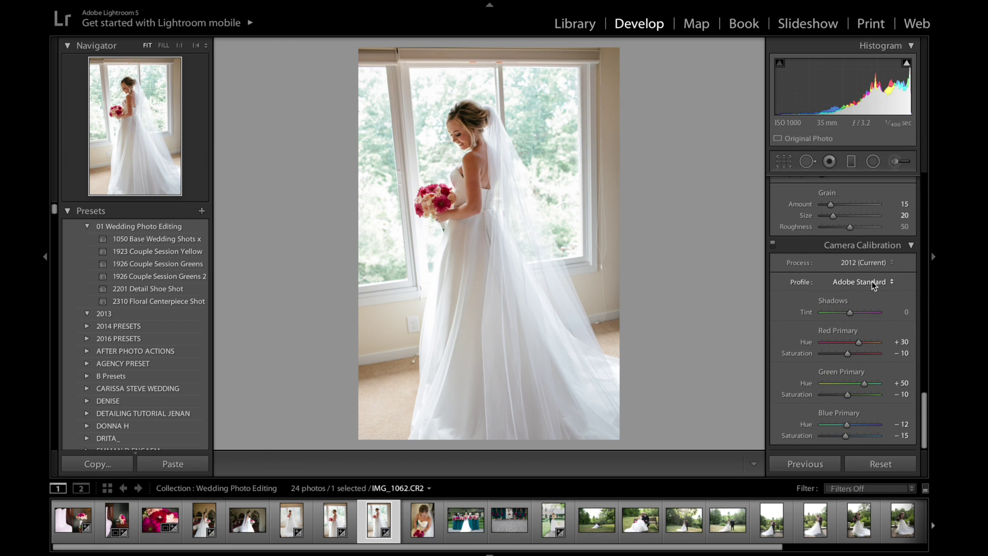
# Step: Paste the copied edit settings onto the seated bride portrait IMG_1093 and raise Exposure to +0.85
pyautogui.click(418, 530)
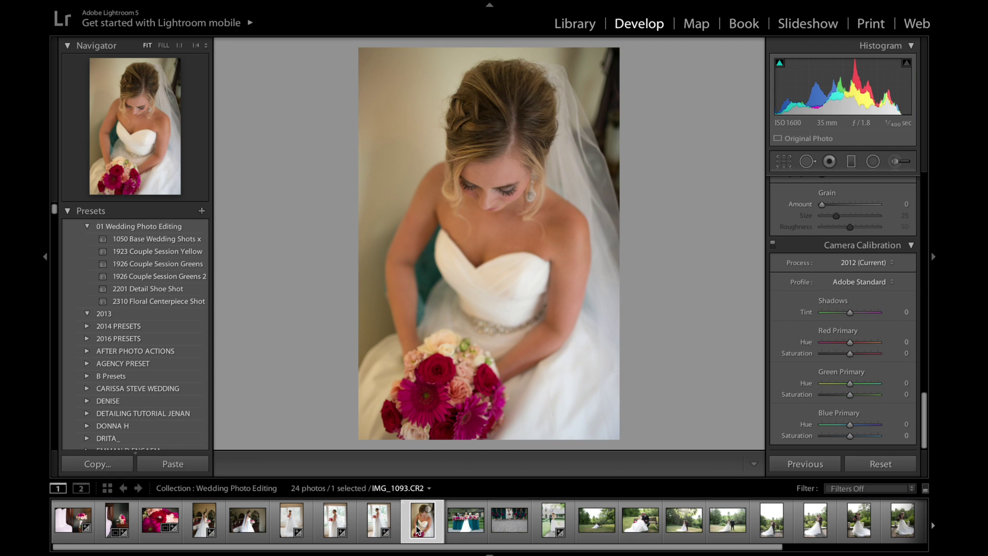
pyautogui.hotkey('ctrl', 'shift', 'v')
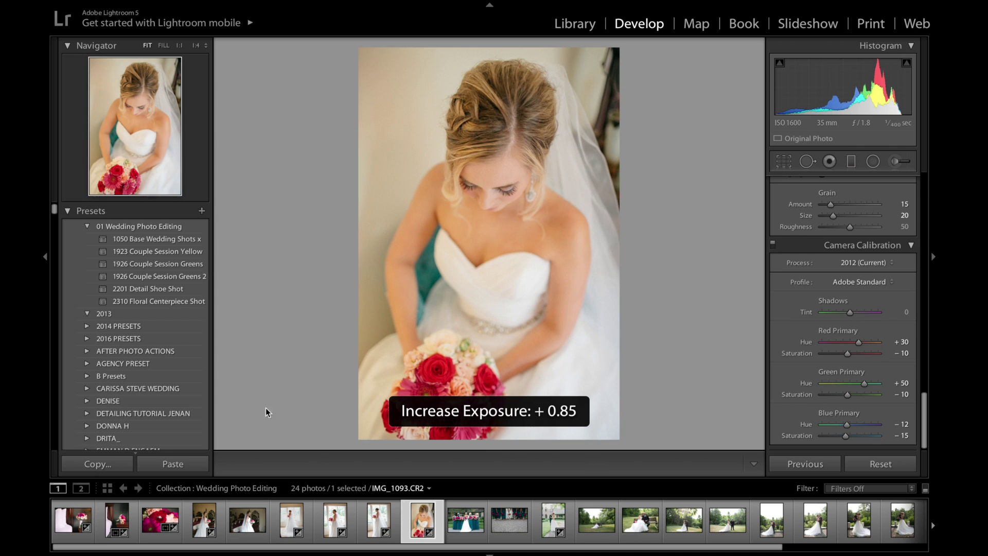
# Step: Try the Couple Session, Detail Shoe and Floral Centerpiece presets on the seated bride portrait, and apply 1050 Base Wedding Shots x
pyautogui.click(159, 251)
pyautogui.click(174, 264)
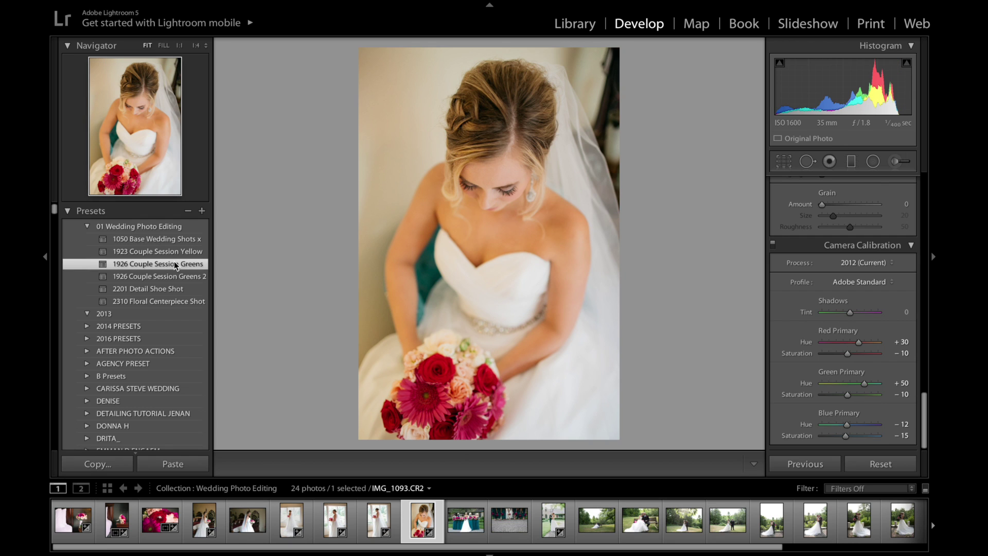
pyautogui.click(181, 278)
pyautogui.click(180, 291)
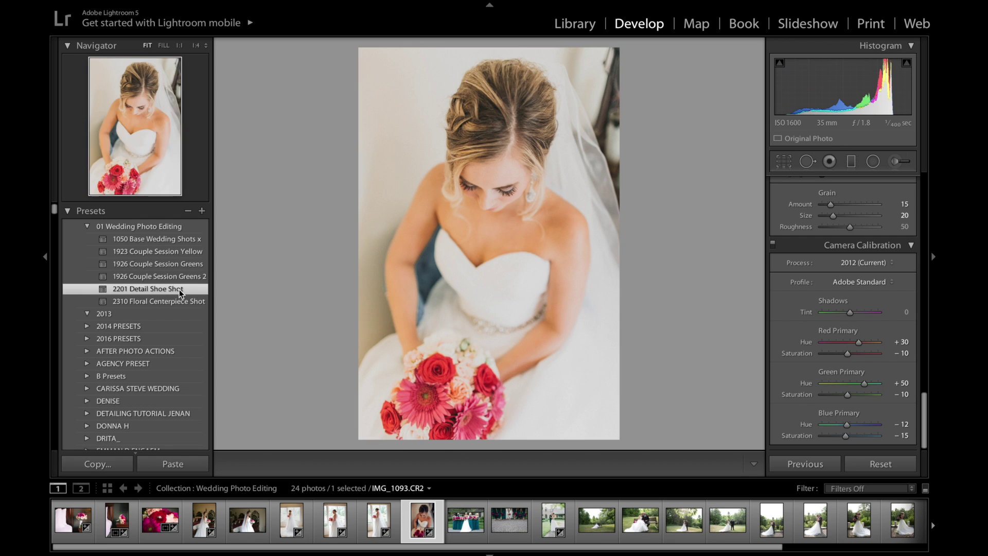
pyautogui.click(180, 302)
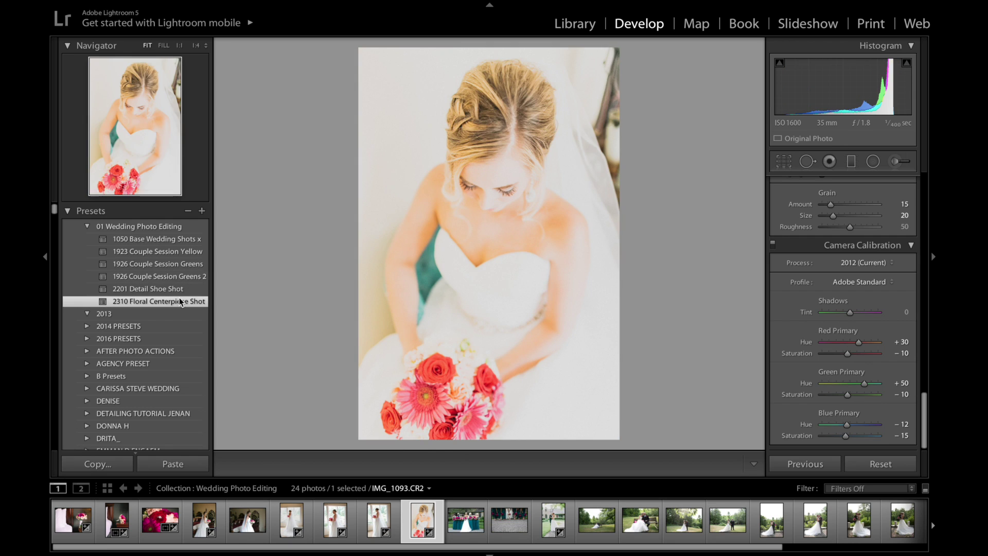
pyautogui.click(176, 242)
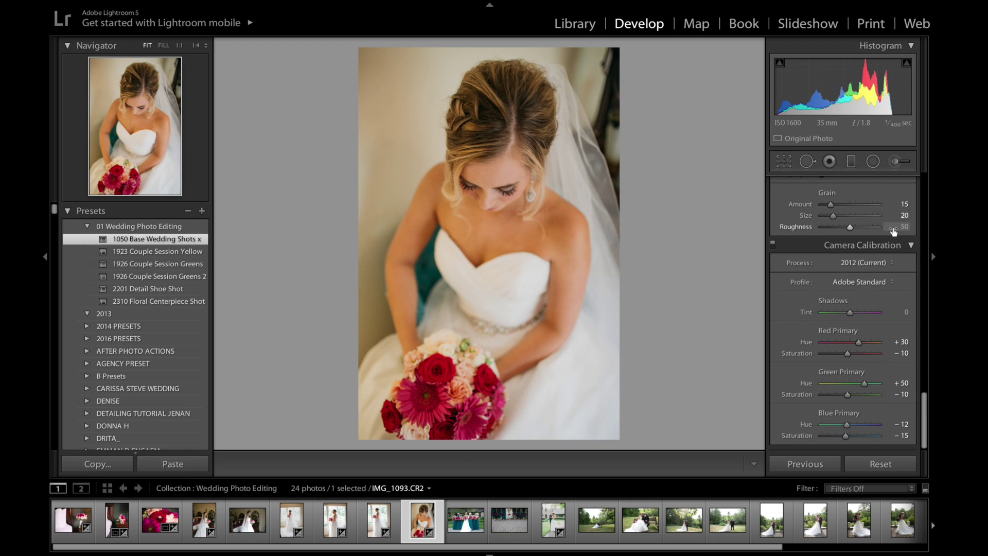
# Step: Cool the seated bride portrait to Temp 3436, raise Exposure to +0.25, and compare it with the unedited version
pyautogui.scroll(15, 891, 227)
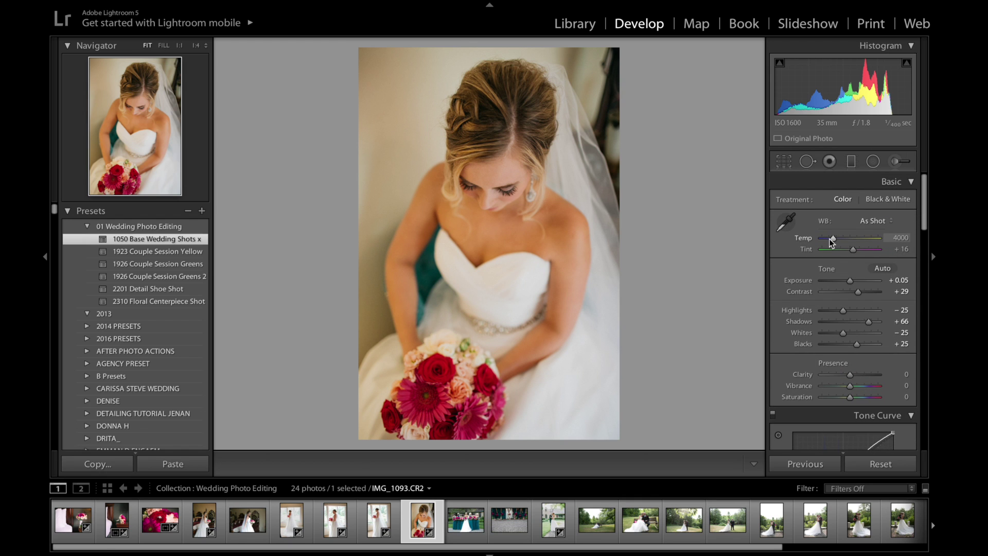
pyautogui.moveTo(832, 241); pyautogui.dragTo(826, 245)
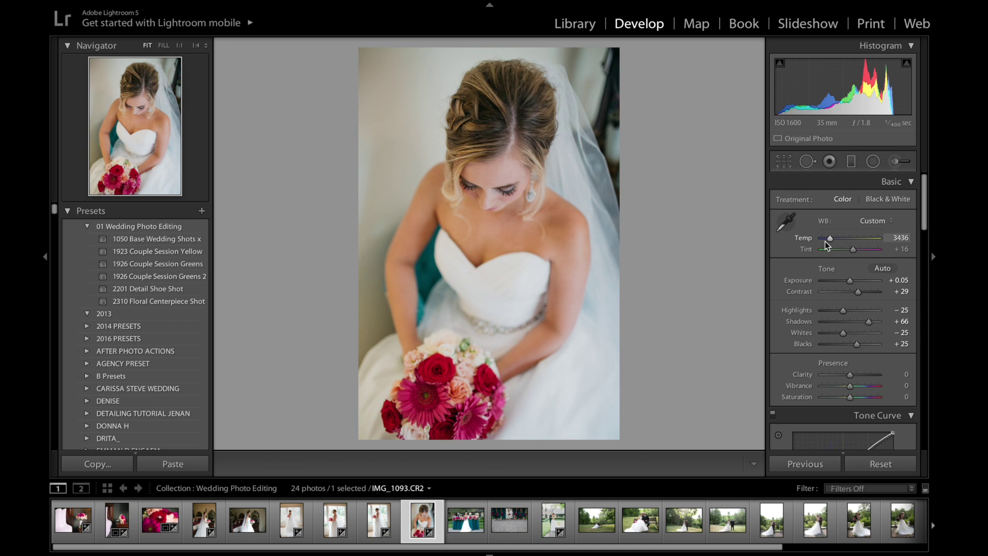
pyautogui.press('=')
pyautogui.press('\\')
pyautogui.press('\\')
pyautogui.press('\\')
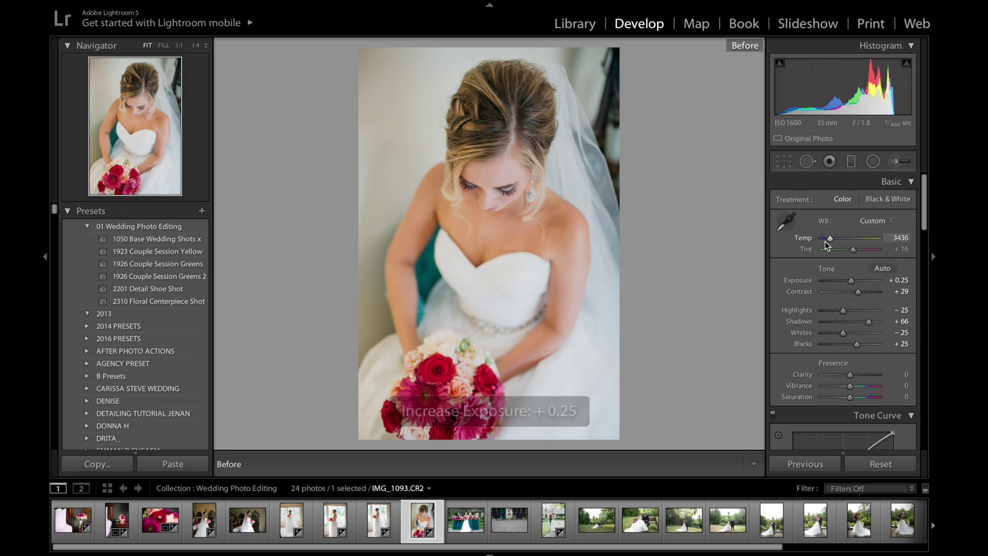
pyautogui.press('\\')
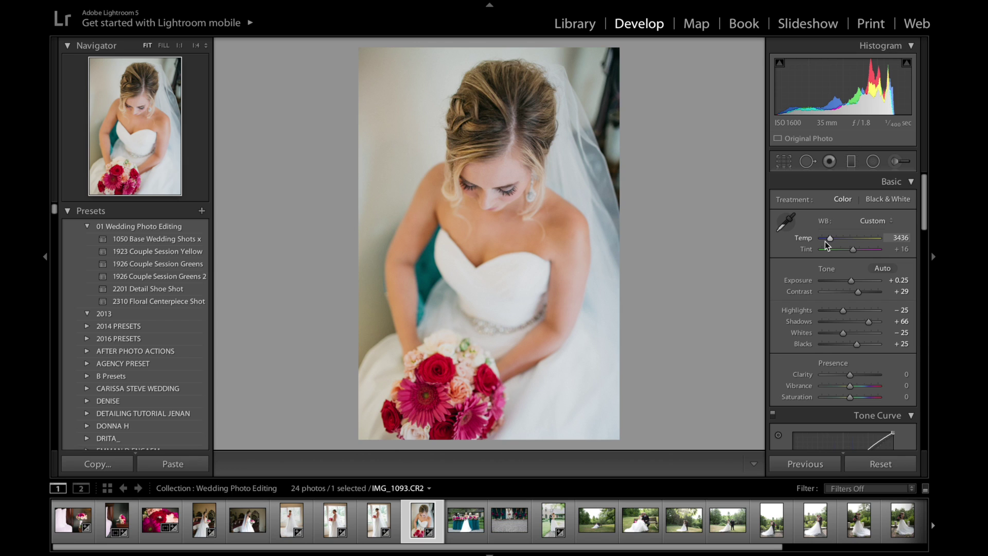
# Step: Paste the edit settings onto the bridesmaids' bouquets photo IMG_1753 and warm its Temp to 5050
pyautogui.click(512, 534)
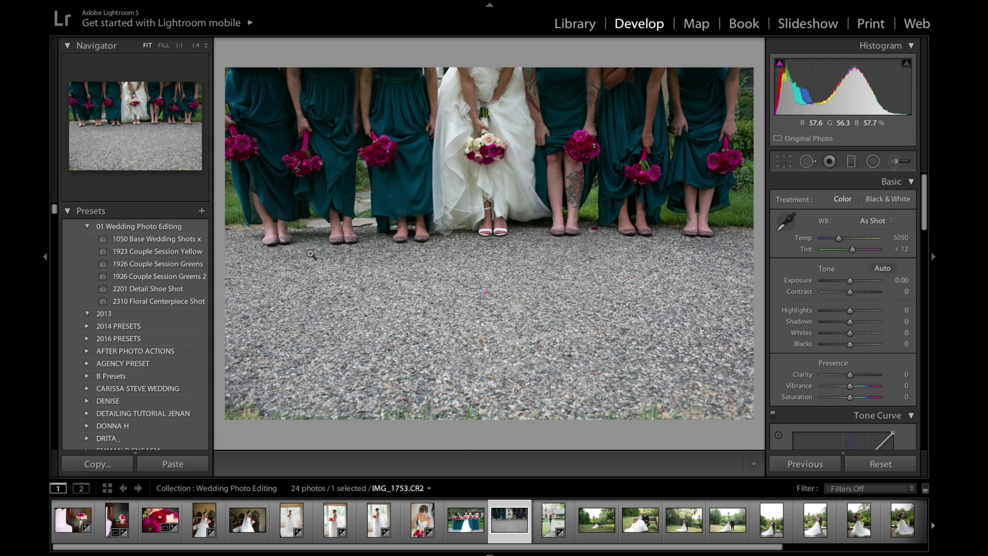
pyautogui.hotkey('ctrl', 'shift', 'v')
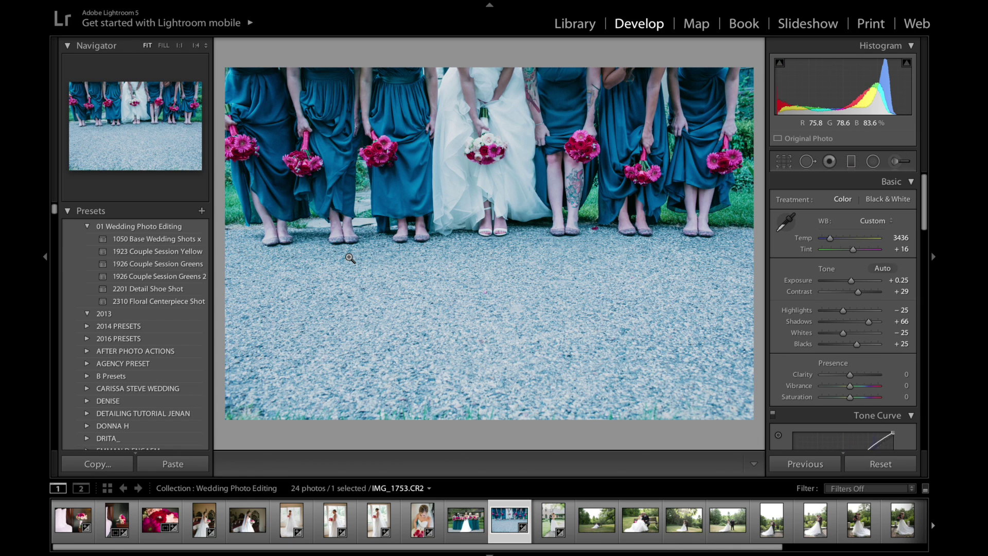
pyautogui.moveTo(830, 238); pyautogui.dragTo(840, 242)
# Step: Raise the black point and lower the shadow point of the RGB tone curve, and set Vibrance to −14
pyautogui.scroll(-5, 849, 309)
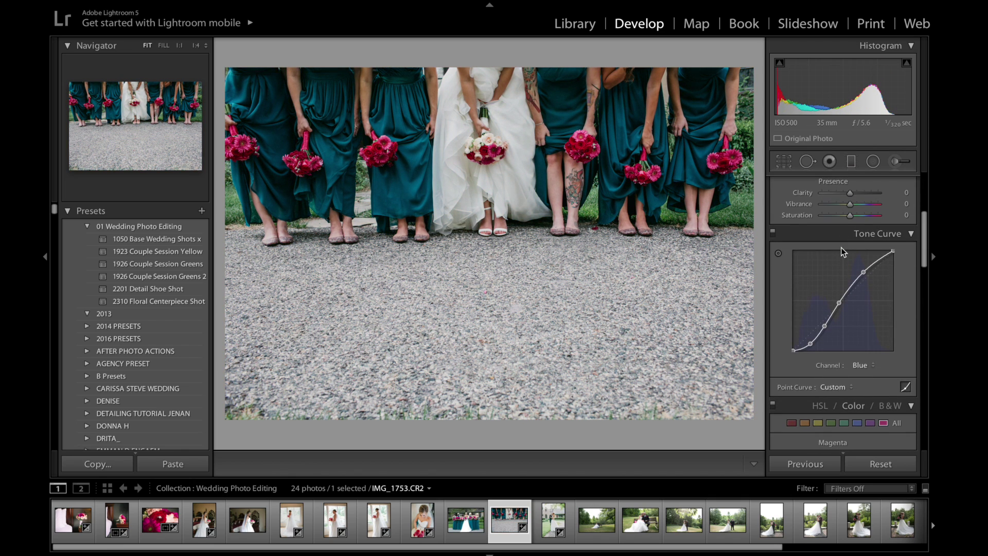
pyautogui.click(859, 376)
pyautogui.click(860, 330)
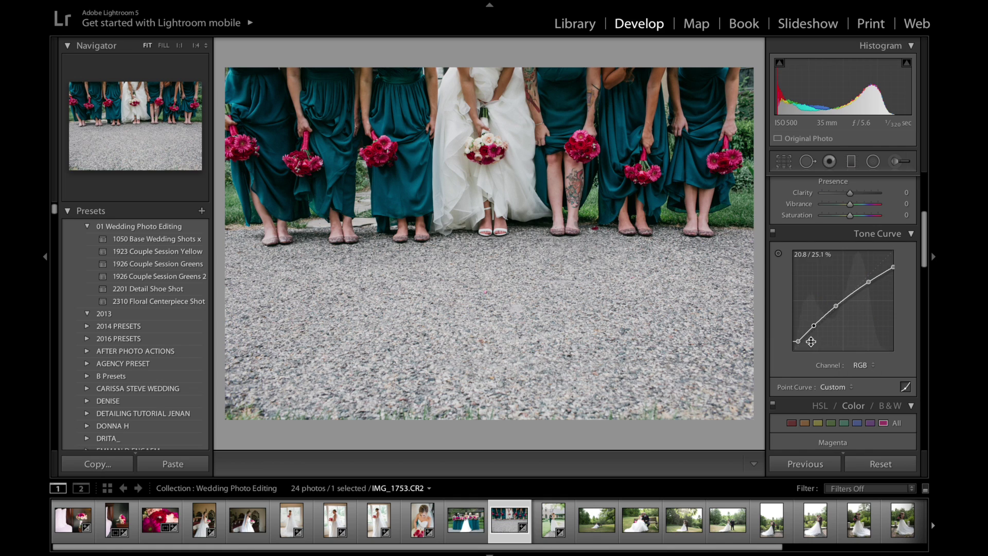
pyautogui.moveTo(798, 342); pyautogui.dragTo(816, 329)
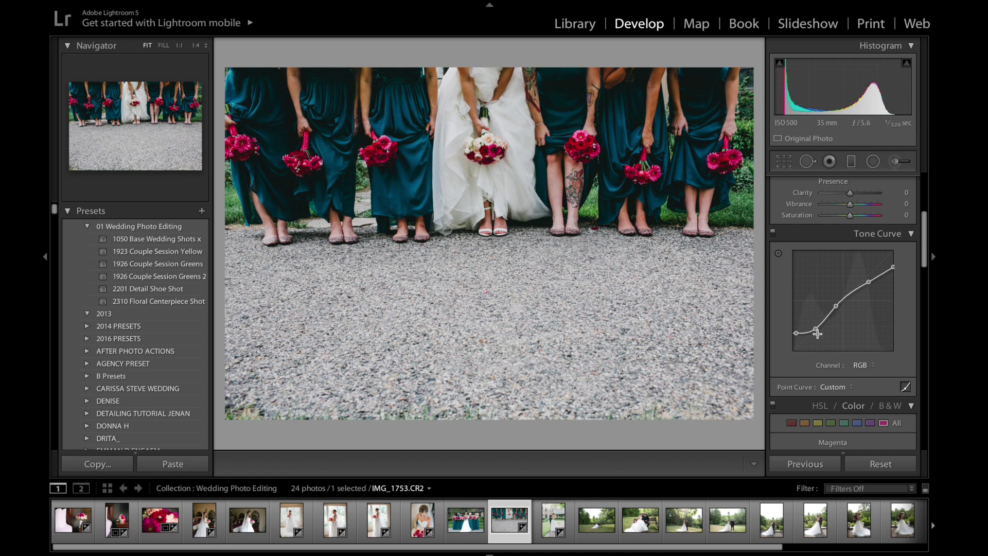
pyautogui.moveTo(850, 204); pyautogui.dragTo(846, 203)
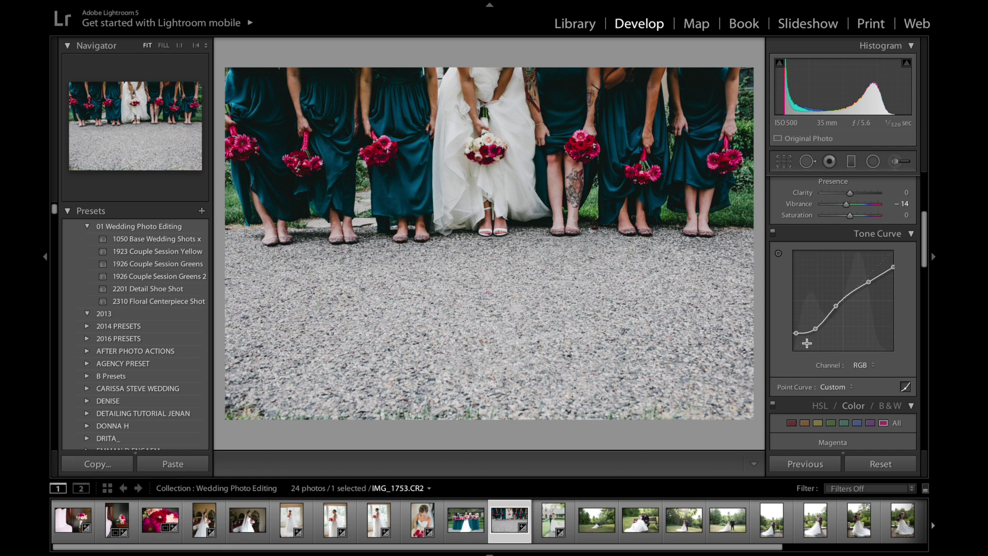
# Step: Lift the shadow and highlight points of the RGB tone curve on the bridesmaids photo to brighten it
pyautogui.moveTo(815, 329); pyautogui.dragTo(814, 326)
pyautogui.moveTo(893, 267); pyautogui.dragTo(814, 321)
pyautogui.scroll(1, 844, 309)
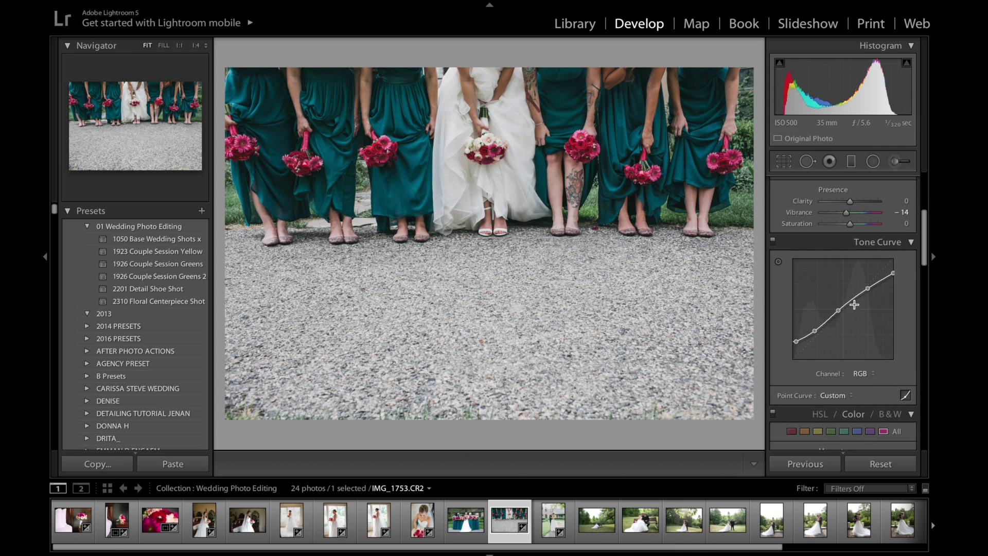
pyautogui.moveTo(868, 287); pyautogui.dragTo(864, 272)
# Step: Set Contrast to +42 and compare the bridesmaids photo with its unedited version
pyautogui.scroll(5, 855, 273)
pyautogui.press('\\')
pyautogui.press('\\')
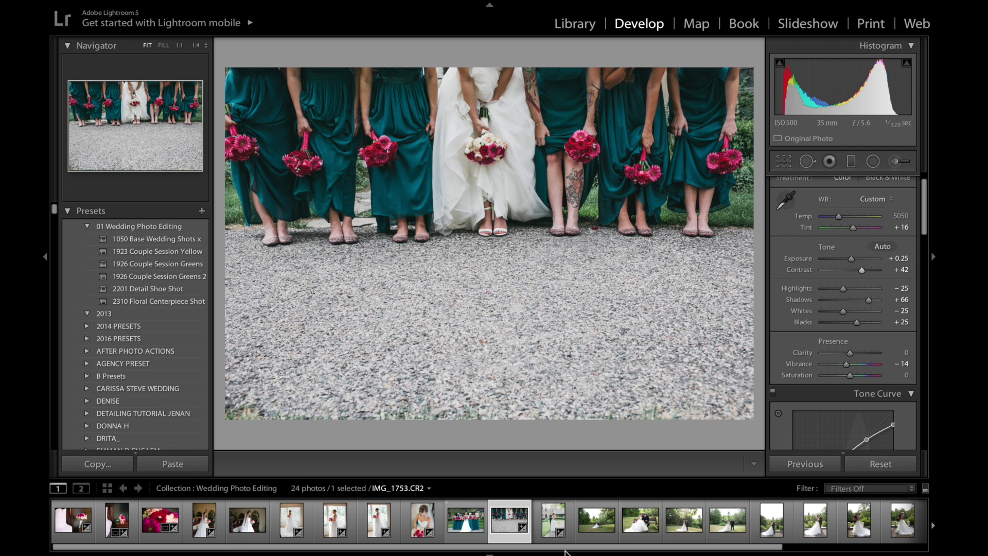
# Step: Paste the edit settings onto the outdoor couple photo IMG_2073 and lower Exposure to −0.05
pyautogui.click(714, 530)
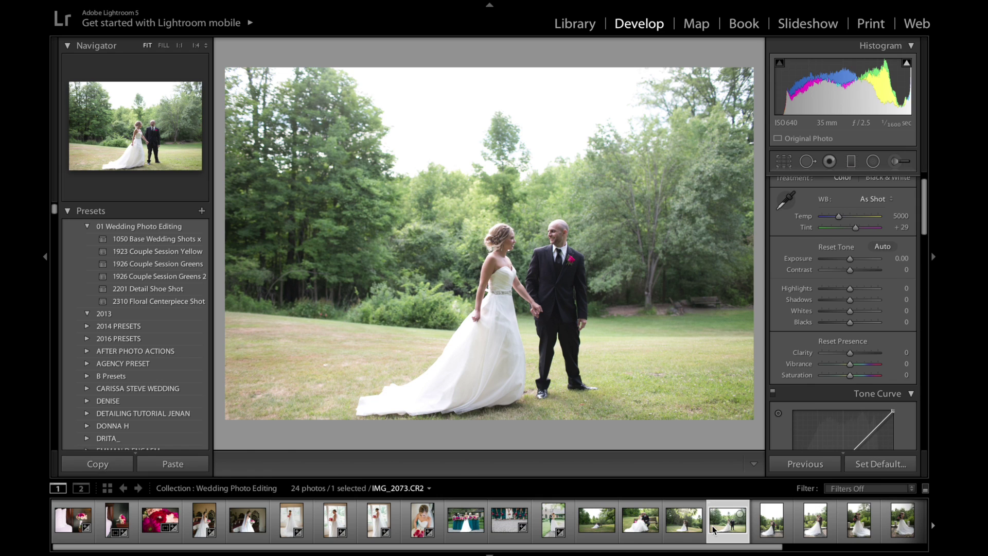
pyautogui.hotkey('ctrl', 'shift', 'v')
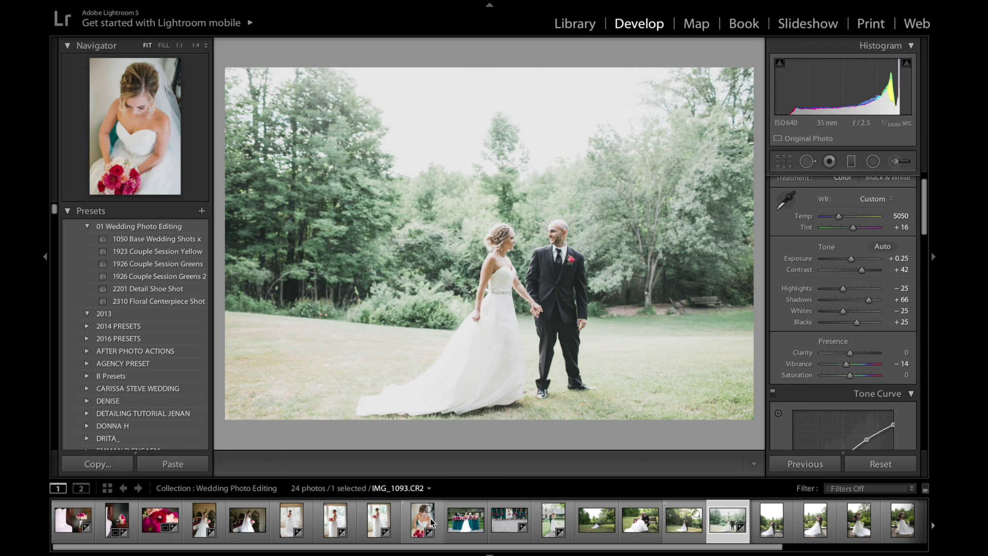
pyautogui.press('-')
pyautogui.press('-')
pyautogui.press('-')
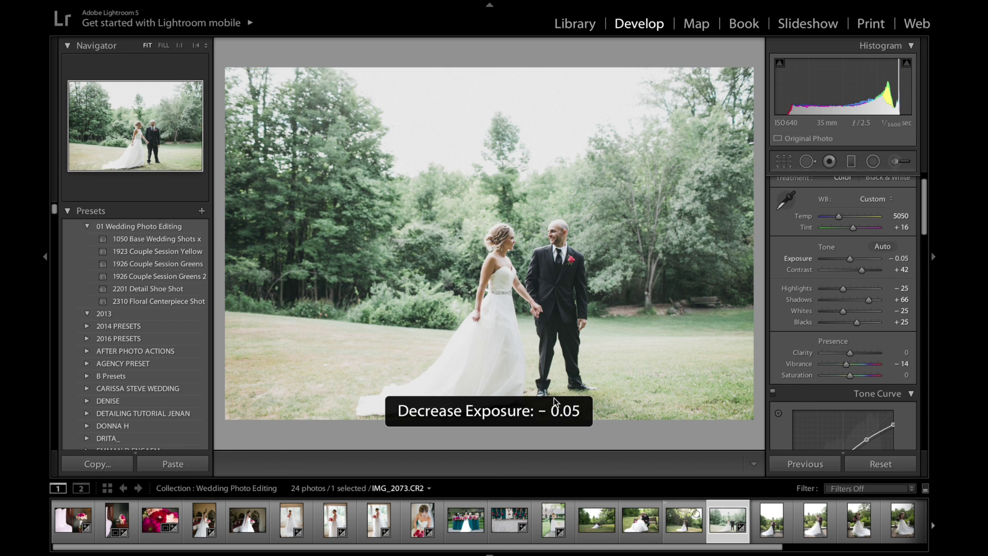
# Step: Reshape the shadow and highlight points of the RGB tone curve on the outdoor couple photo
pyautogui.scroll(-5, 870, 221)
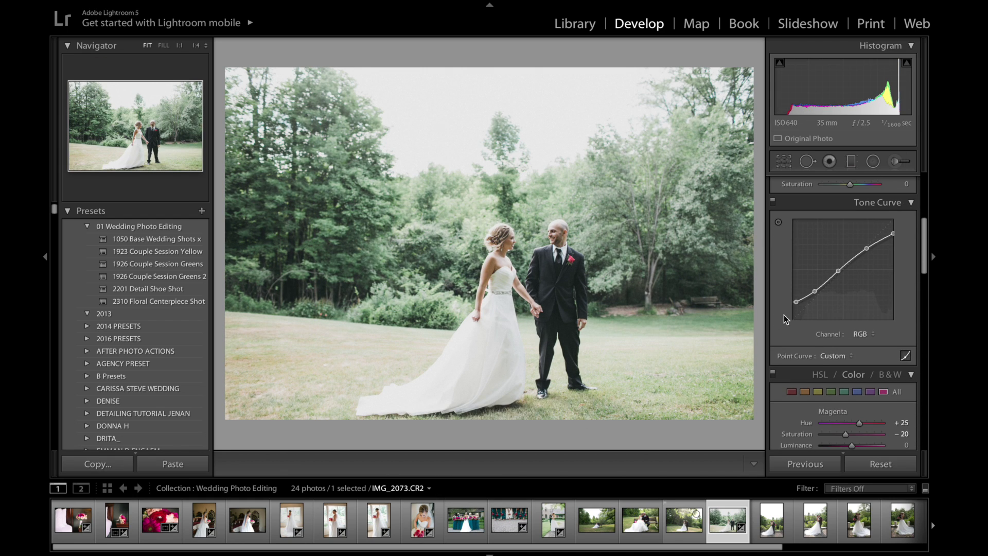
pyautogui.moveTo(797, 302); pyautogui.dragTo(868, 247)
pyautogui.scroll(-3, 868, 247)
pyautogui.scroll(2, 868, 252)
# Step: Set the couple photo's Green color adjustments to Hue +13, Saturation −47 and Luminance +16
pyautogui.scroll(-3, 869, 257)
pyautogui.scroll(-1, 870, 257)
pyautogui.click(831, 232)
pyautogui.moveTo(840, 270); pyautogui.dragTo(857, 289)
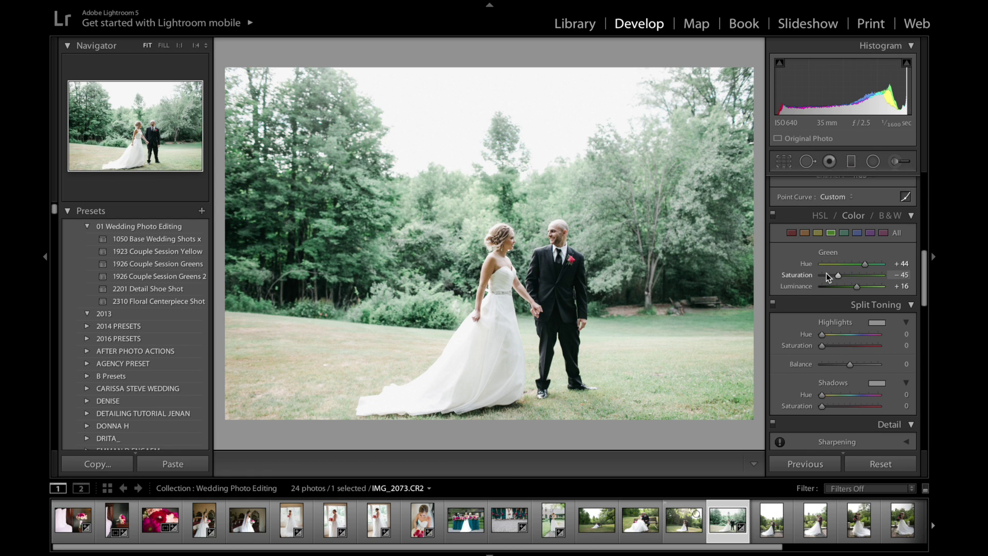
pyautogui.moveTo(830, 276); pyautogui.dragTo(855, 267)
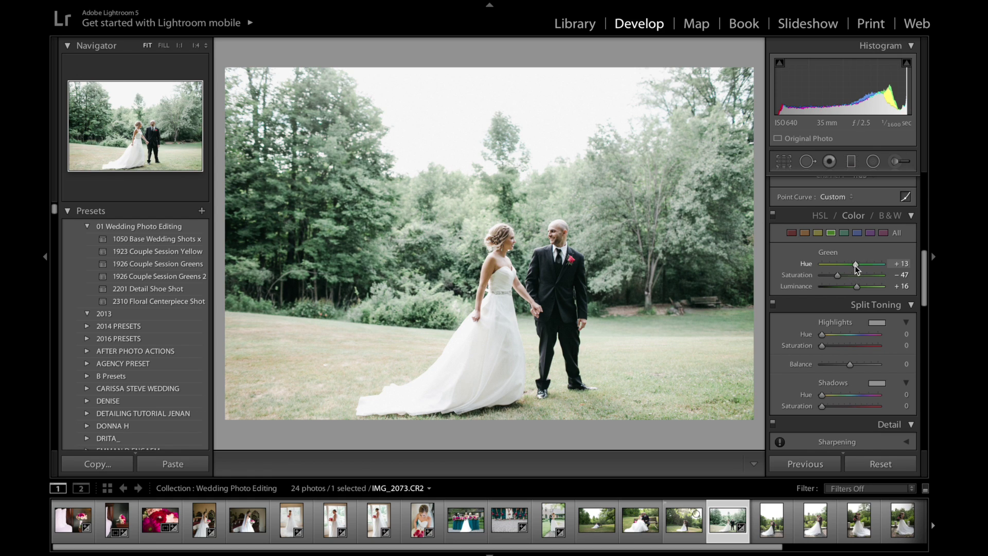
# Step: Apply the 2310 Floral Centerpiece Shot preset to the floral centerpiece photo IMG_2310
pyautogui.scroll(-1, 664, 521)
pyautogui.scroll(-2, 664, 521)
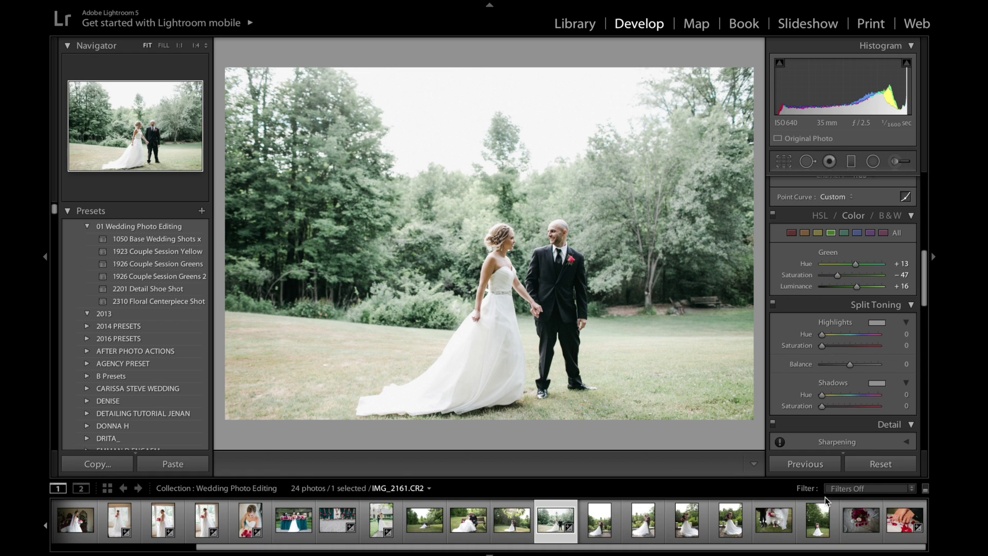
pyautogui.click(861, 527)
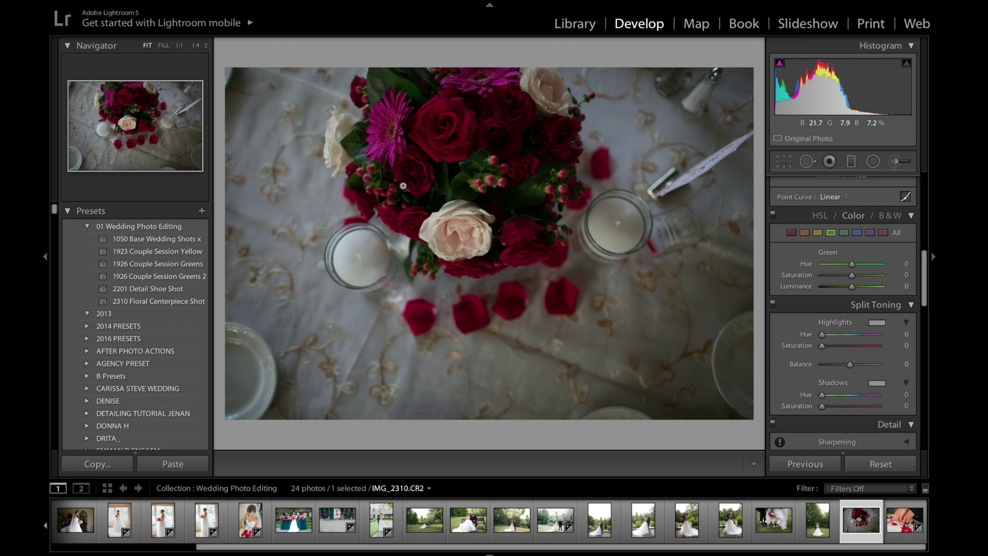
pyautogui.click(164, 304)
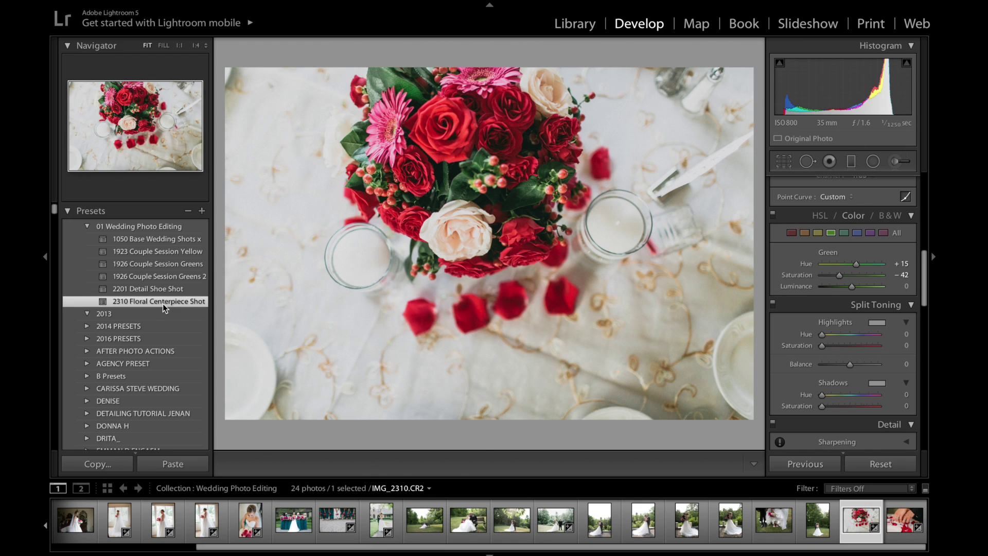
# Step: Examine the floral centerpiece photo's tone curve in the RGB, Red, Green and Blue channels, and return to RGB
pyautogui.scroll(5, 869, 326)
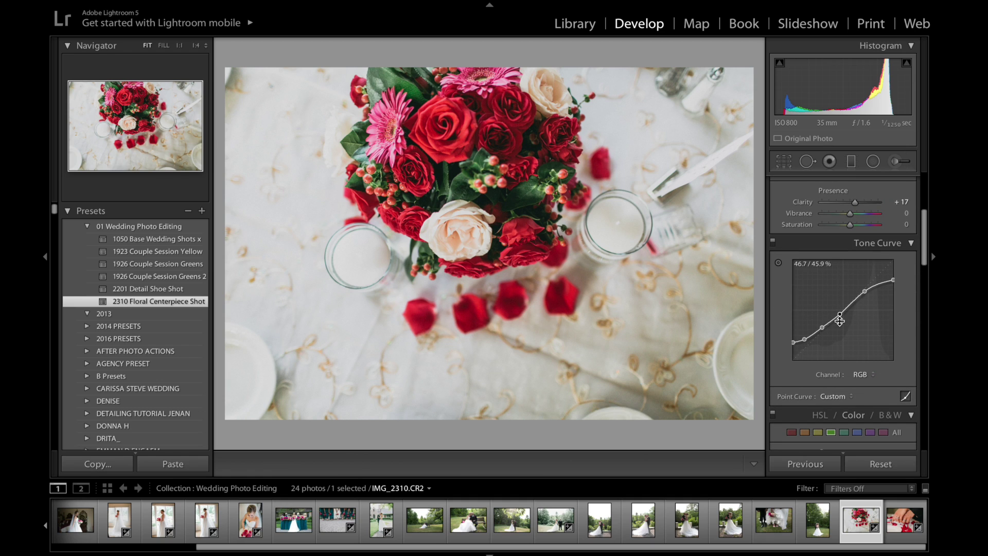
pyautogui.click(805, 339)
pyautogui.click(859, 377)
pyautogui.click(864, 388)
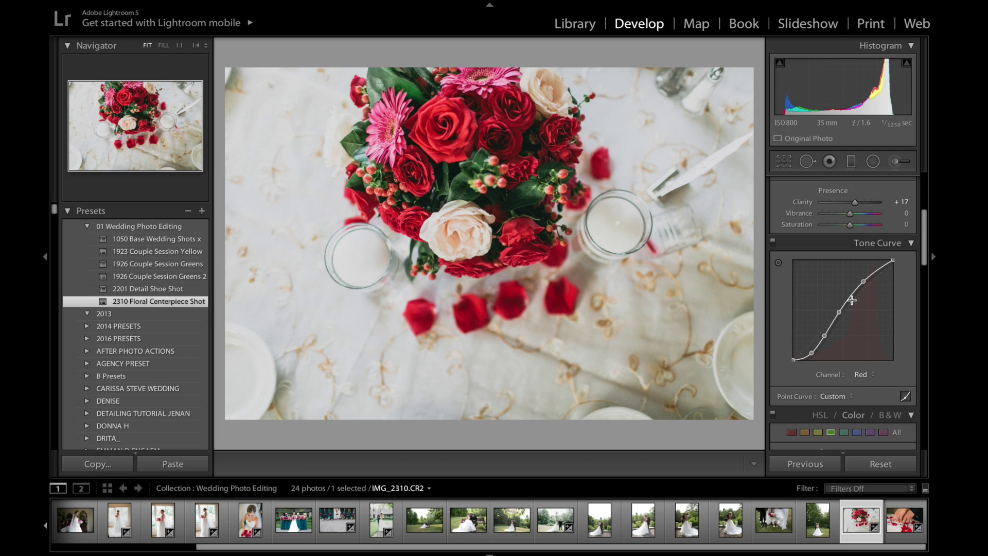
pyautogui.click(860, 376)
pyautogui.click(865, 383)
pyautogui.click(868, 376)
pyautogui.click(870, 381)
pyautogui.click(868, 375)
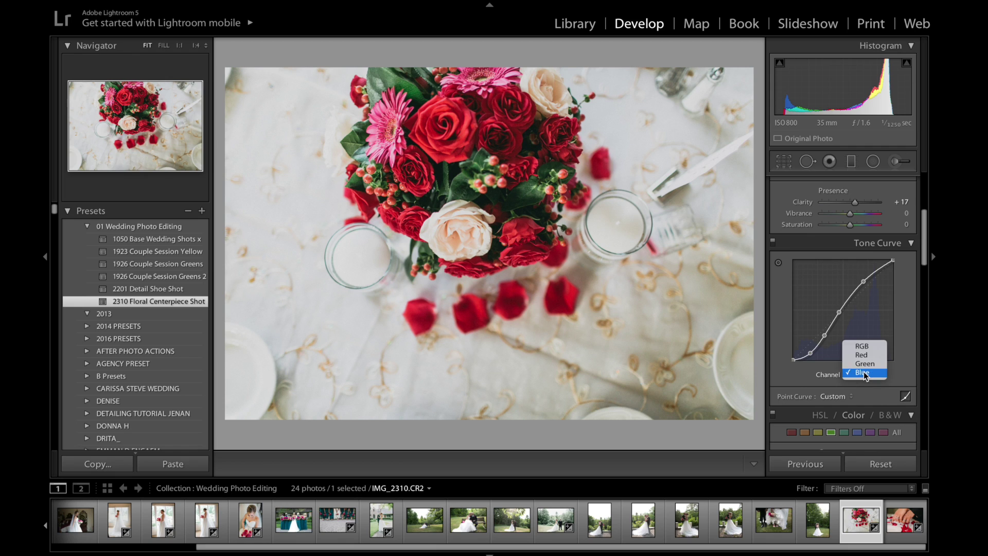
pyautogui.click(863, 346)
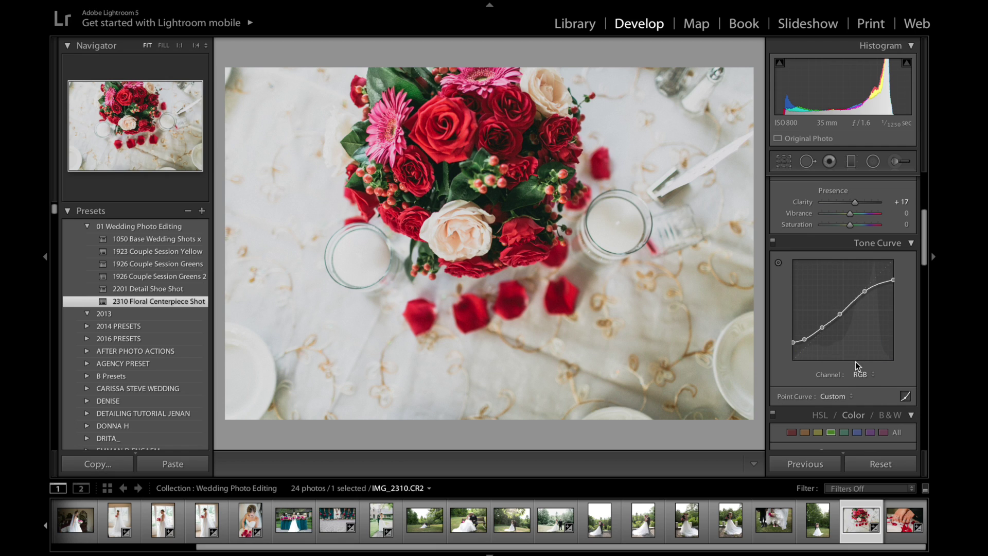
# Step: Compare the floral centerpiece photo with Enable Profile Corrections off and on, and review its Basic and Tone Curve settings
pyautogui.scroll(-15, 857, 368)
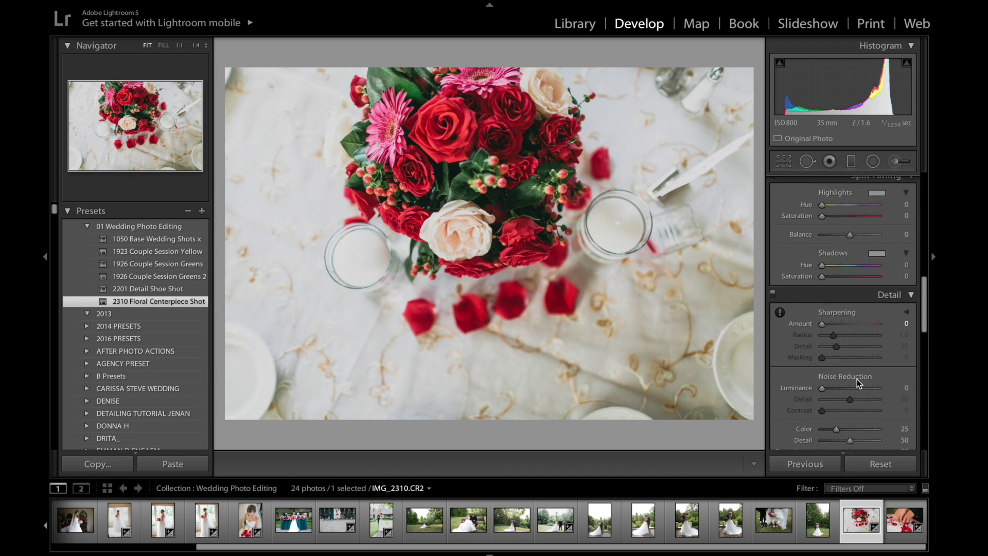
pyautogui.scroll(-3, 859, 383)
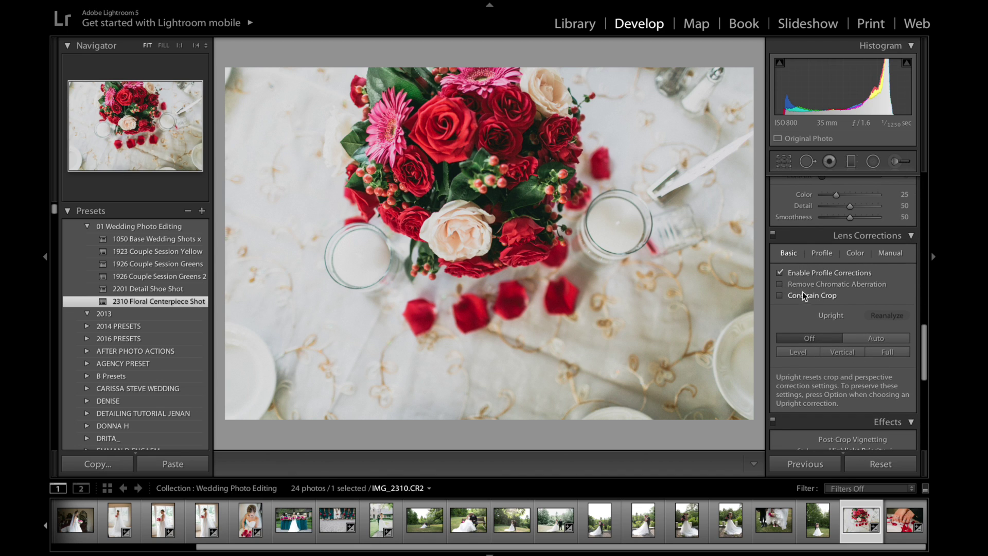
pyautogui.click(782, 275)
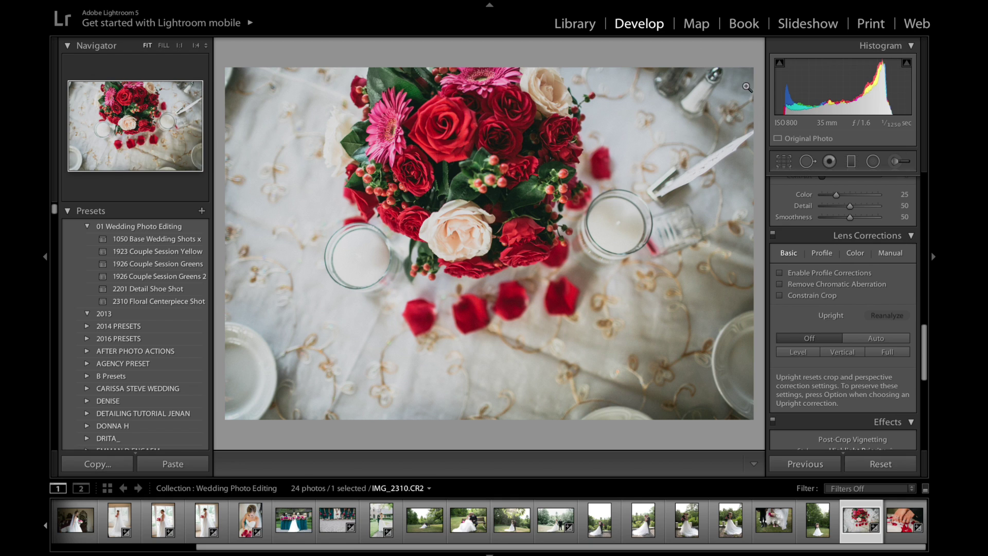
pyautogui.click(803, 273)
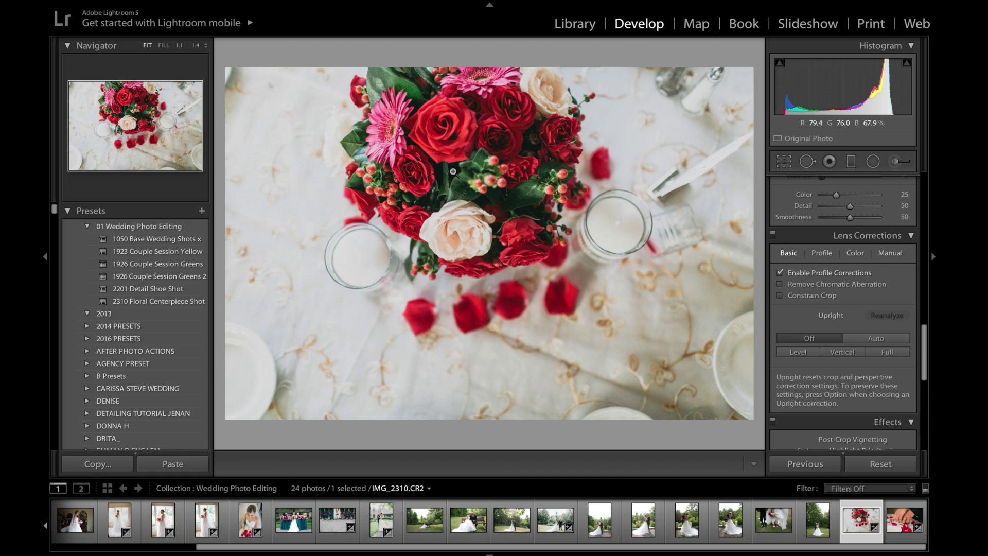
pyautogui.scroll(10, 825, 298)
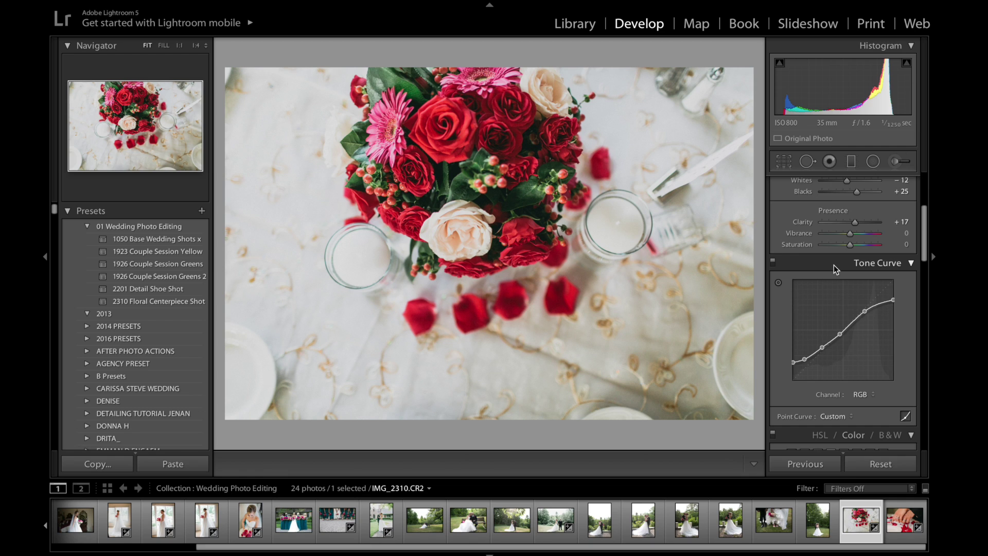
pyautogui.scroll(5, 834, 265)
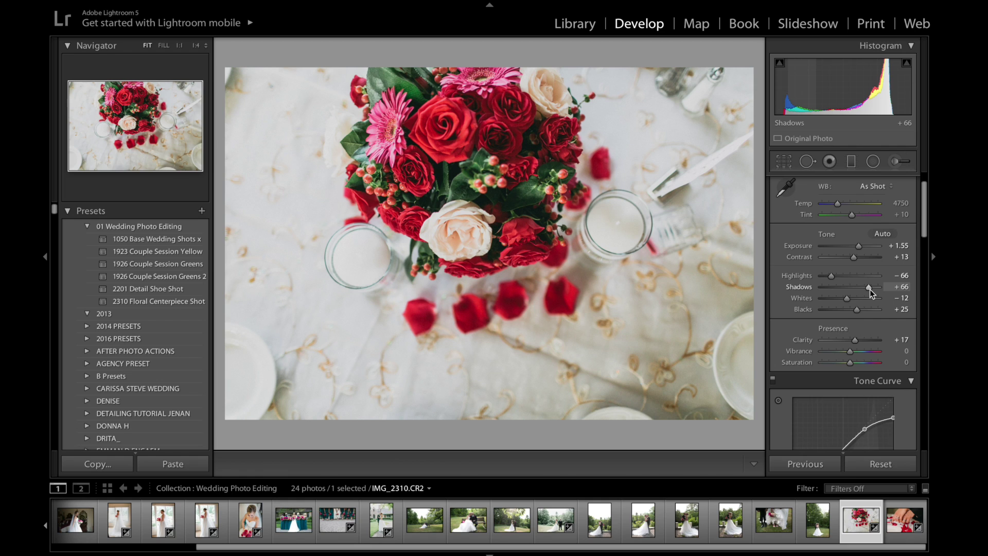
pyautogui.scroll(-5, 861, 393)
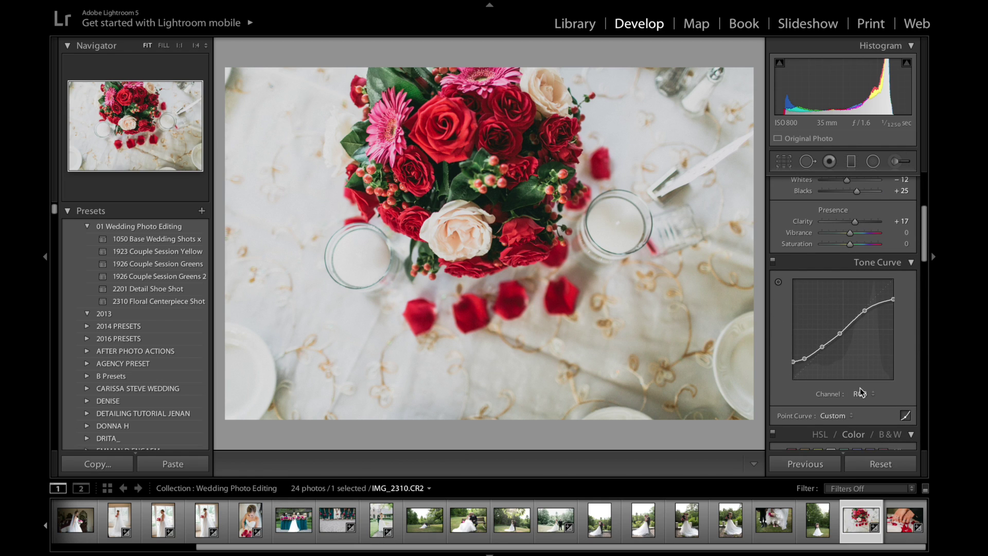
pyautogui.scroll(-2, 860, 393)
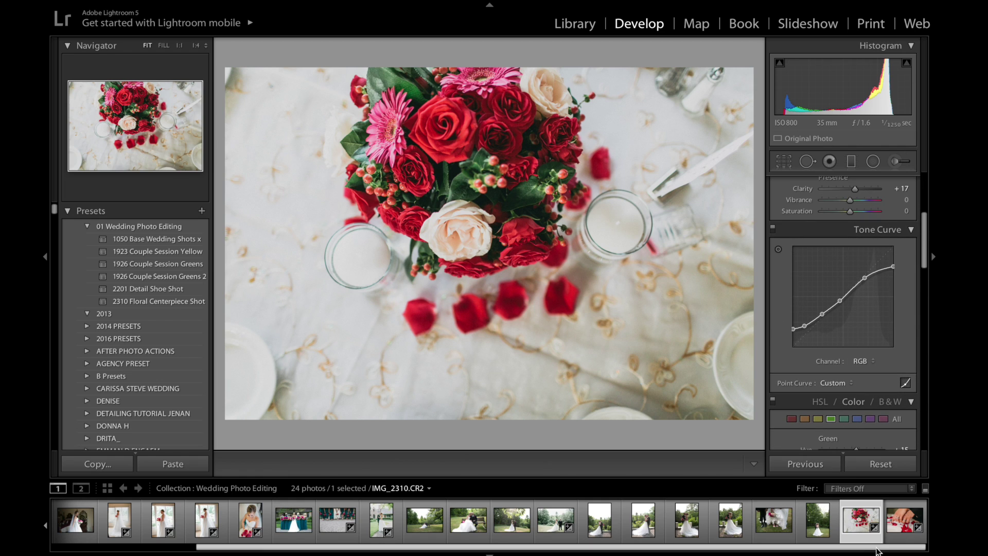
# Step: Paste the floral centerpiece photo's settings onto the couple's shoe photo IMG_2201 and lower its Exposure in seven steps
pyautogui.click(773, 520)
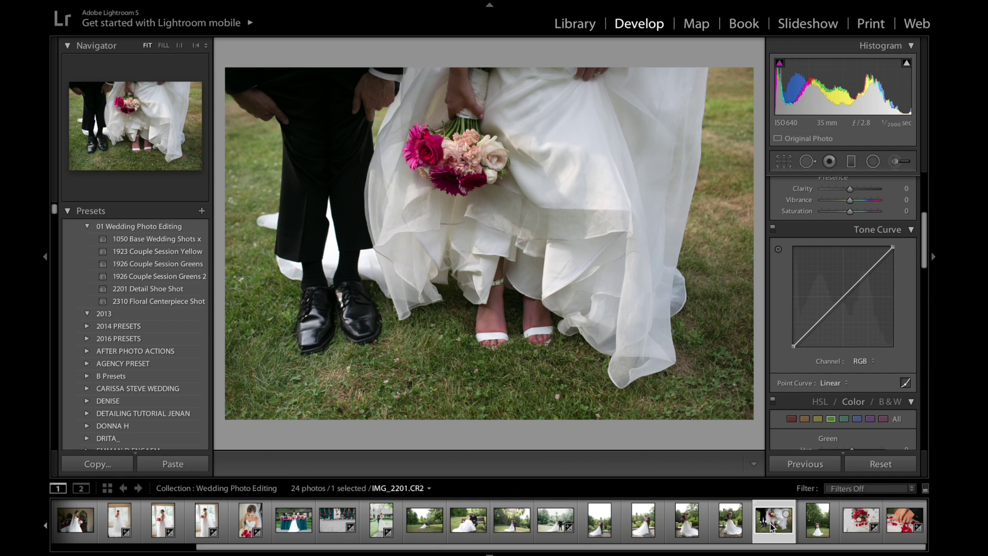
pyautogui.hotkey('ctrl', 'alt', 'v')
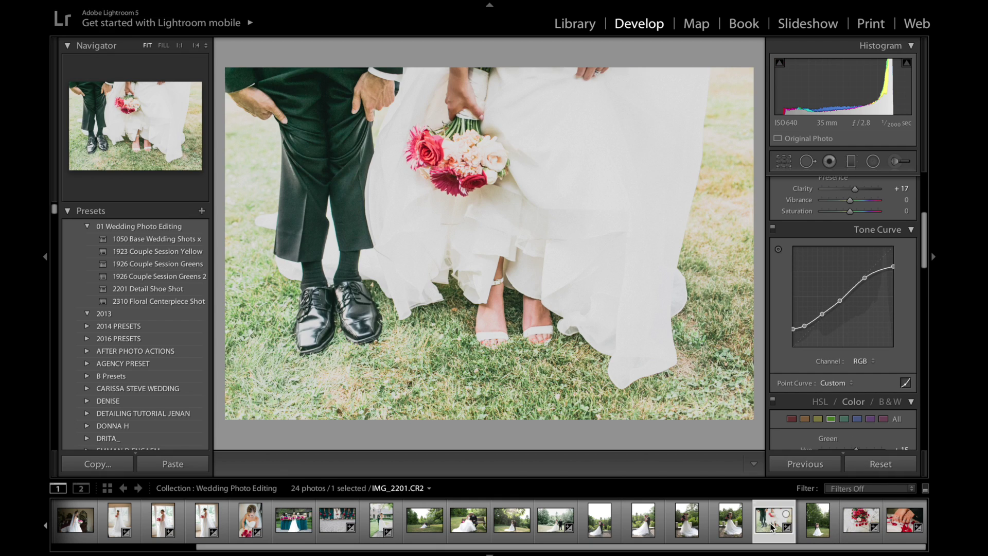
pyautogui.press('-')
pyautogui.press('-')
pyautogui.press('-')
pyautogui.press('-')
pyautogui.press('-')
pyautogui.press('-')
pyautogui.press('-')
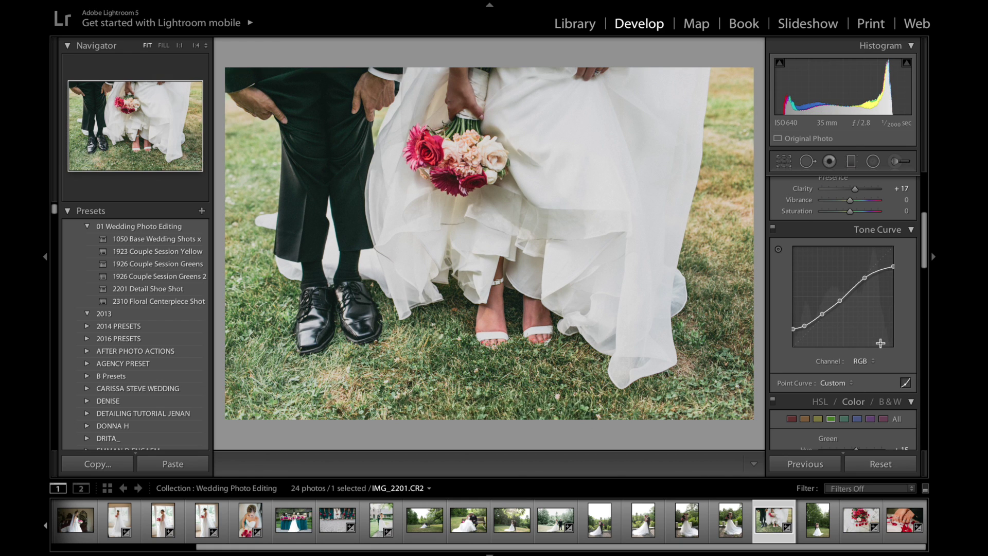
# Step: Set the shoe photo's Yellow color adjustments to Hue +45 and Saturation −5
pyautogui.scroll(-3, 879, 342)
pyautogui.moveTo(856, 390)
pyautogui.mouseDown()
pyautogui.moveTo(821, 392)
pyautogui.moveTo(881, 416)
pyautogui.moveTo(860, 415)
pyautogui.moveTo(878, 414)
pyautogui.moveTo(860, 415)
pyautogui.moveTo(830, 390)
pyautogui.moveTo(883, 395)
pyautogui.moveTo(867, 393)
pyautogui.mouseUp()
pyautogui.hotkey('ctrl', 'z')
pyautogui.click(818, 360)
pyautogui.hotkey('ctrl', 'z')
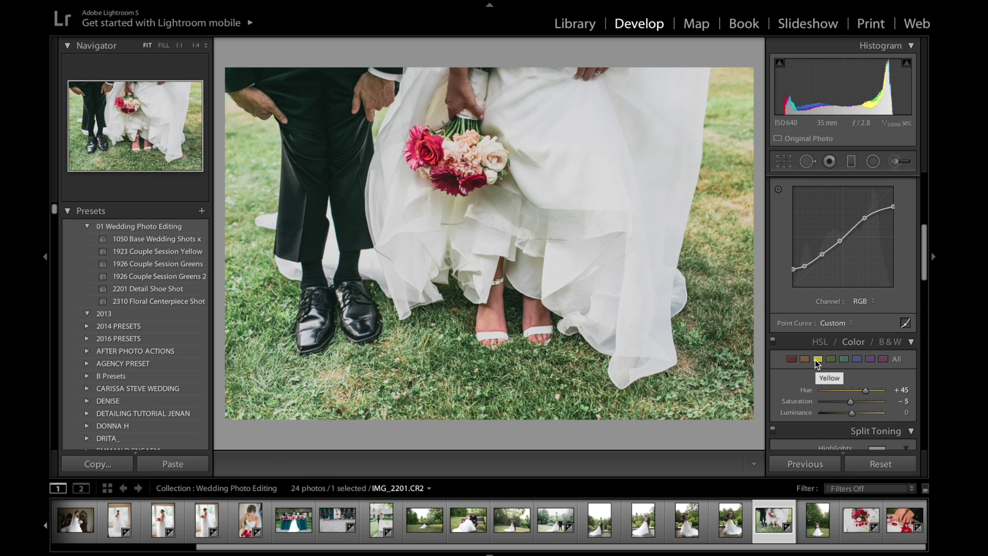
# Step: Set the shoe photo's Green adjustments to Hue −62, Saturation −19 and Luminance +25, and compare before and after
pyautogui.click(832, 360)
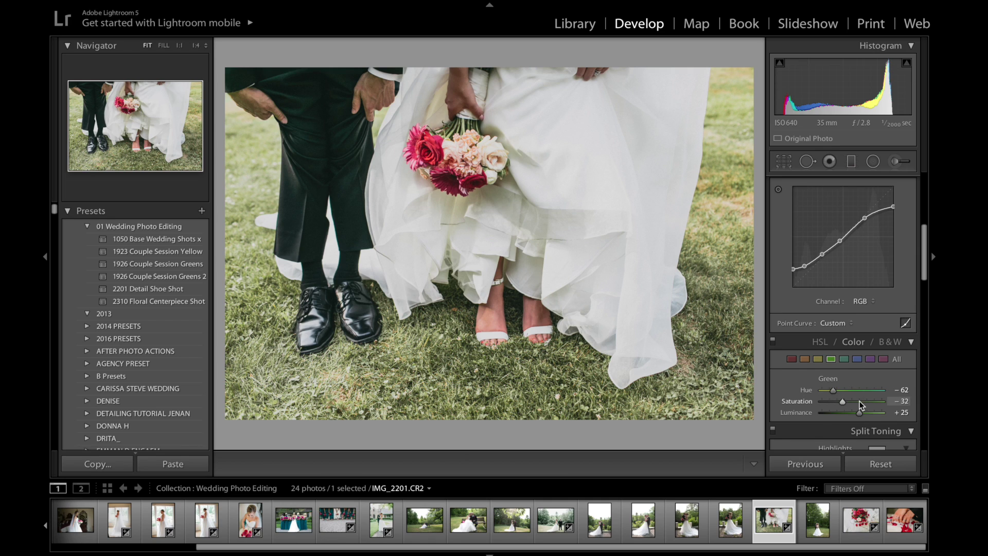
pyautogui.moveTo(859, 402); pyautogui.dragTo(847, 403)
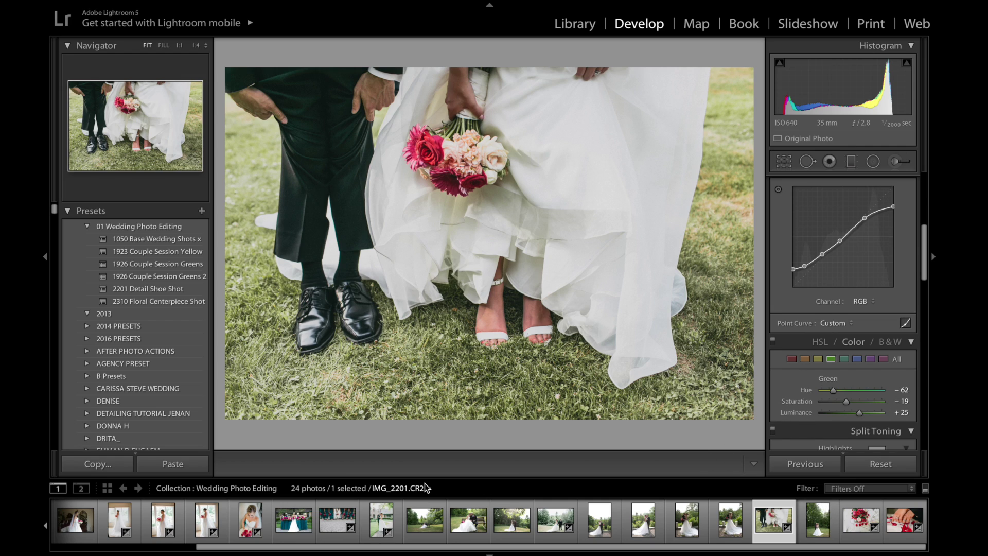
pyautogui.press('\\')
pyautogui.press('\\')
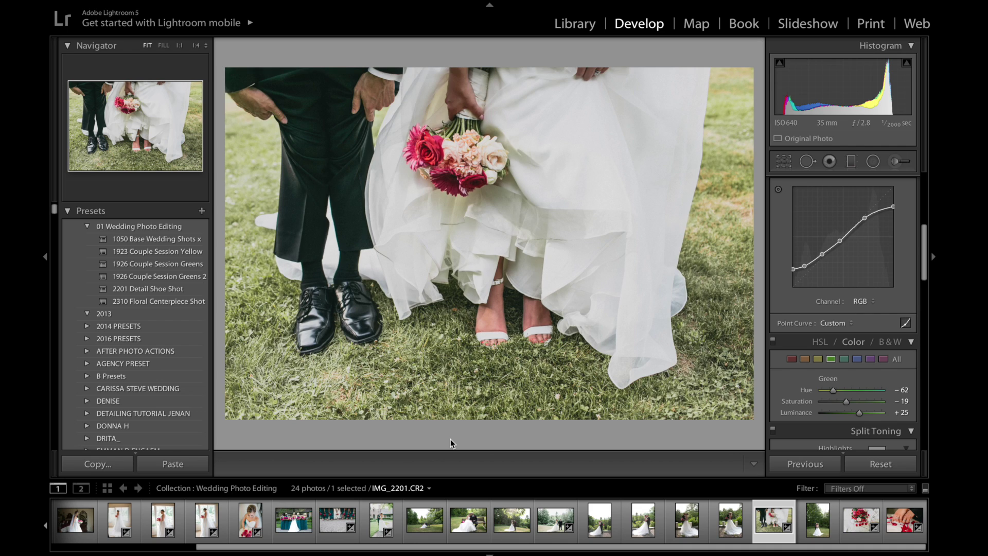